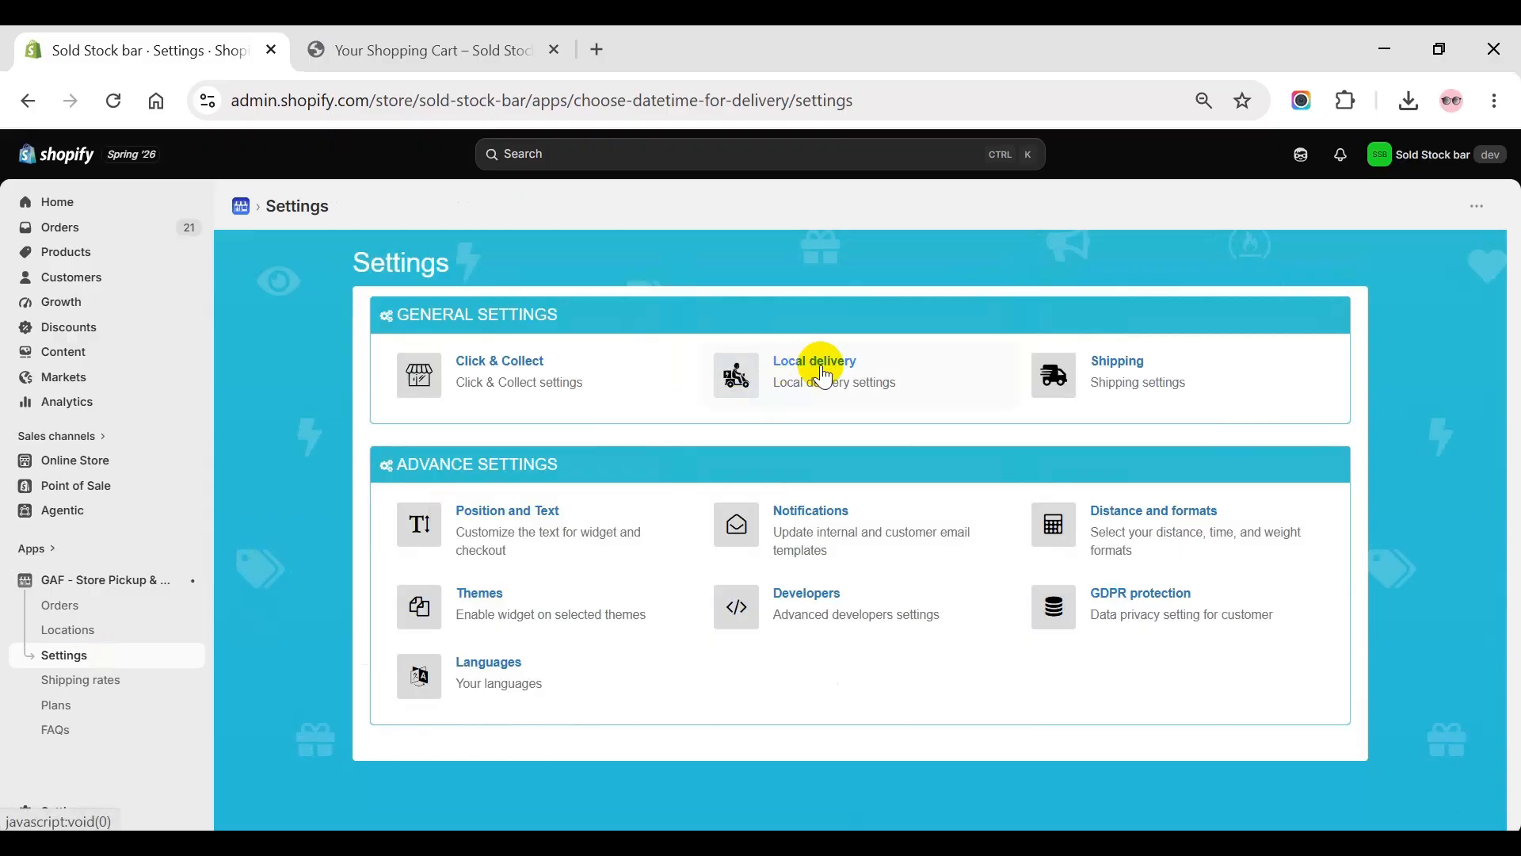
Step: Enable the delivery date picker in the app's local delivery settings and save the change
{"action": "left_click", "coordinate": [824, 377]}
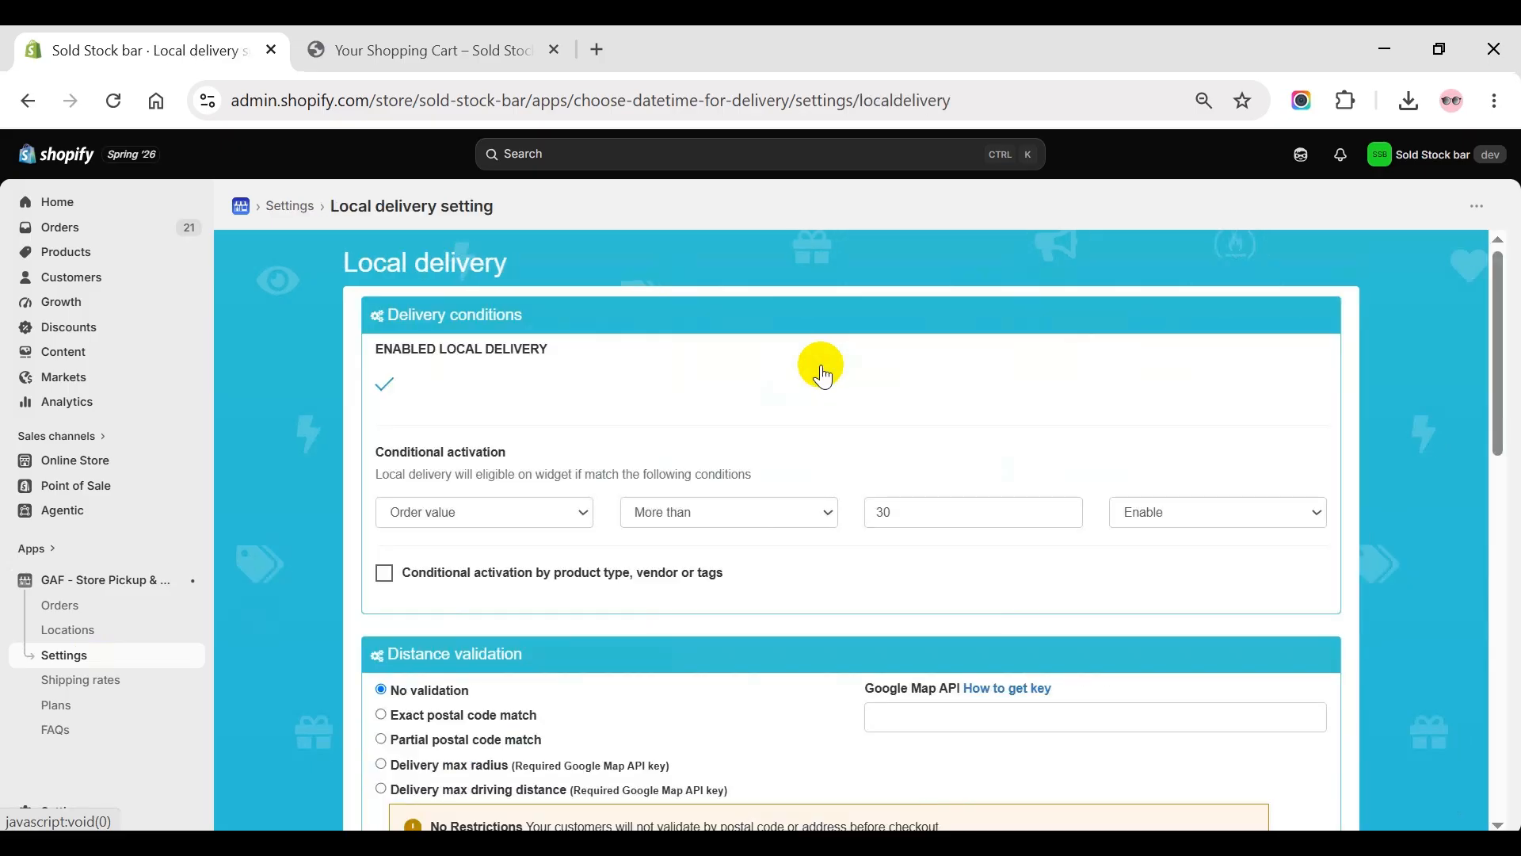
{"action": "scroll", "coordinate": [821, 368], "scroll_direction": "down", "scroll_amount": 6}
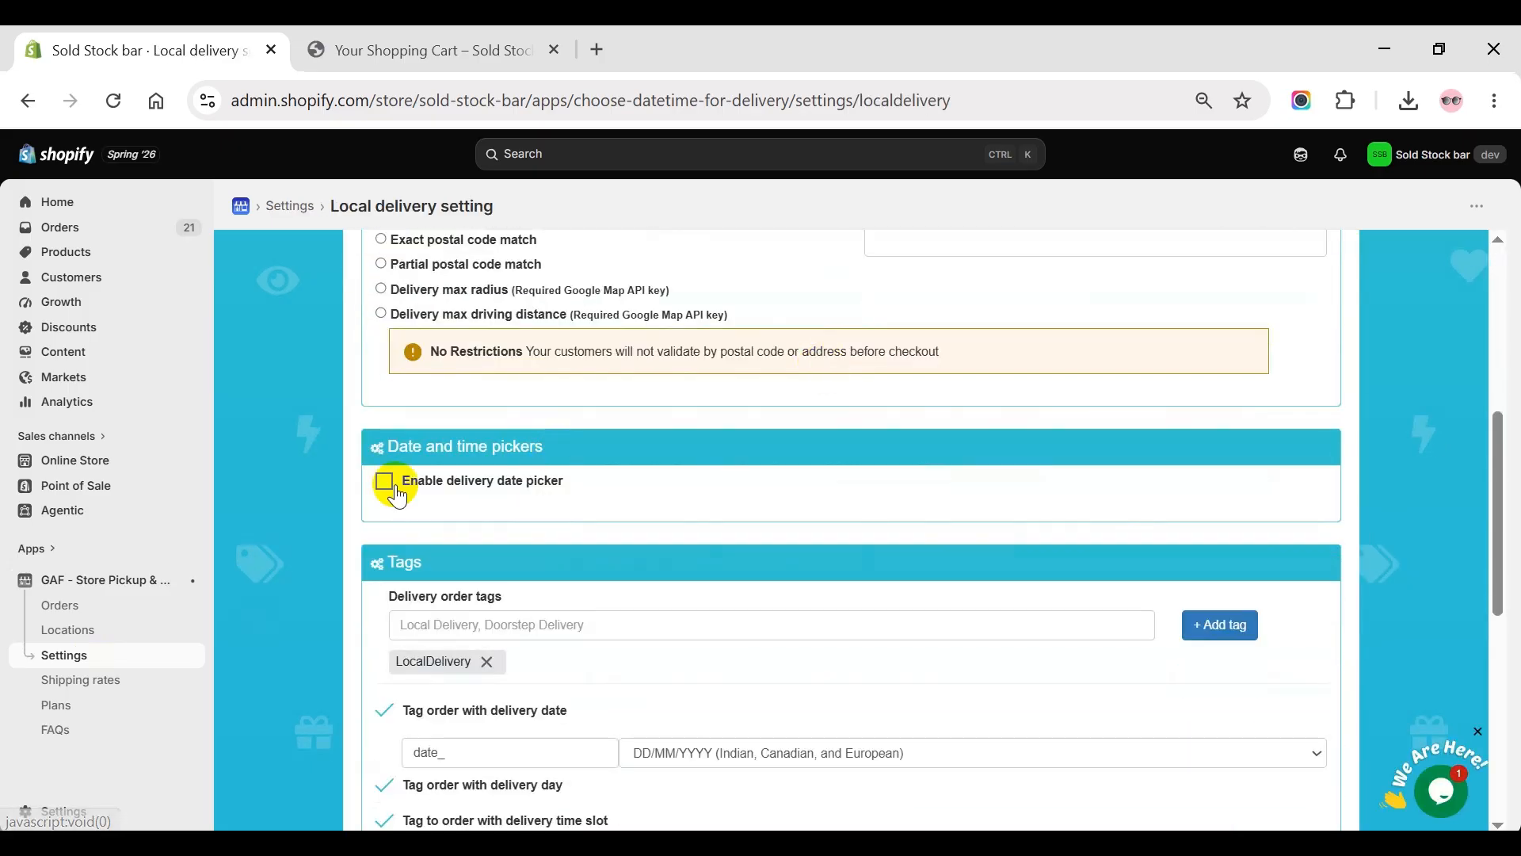
{"action": "left_click", "coordinate": [385, 487]}
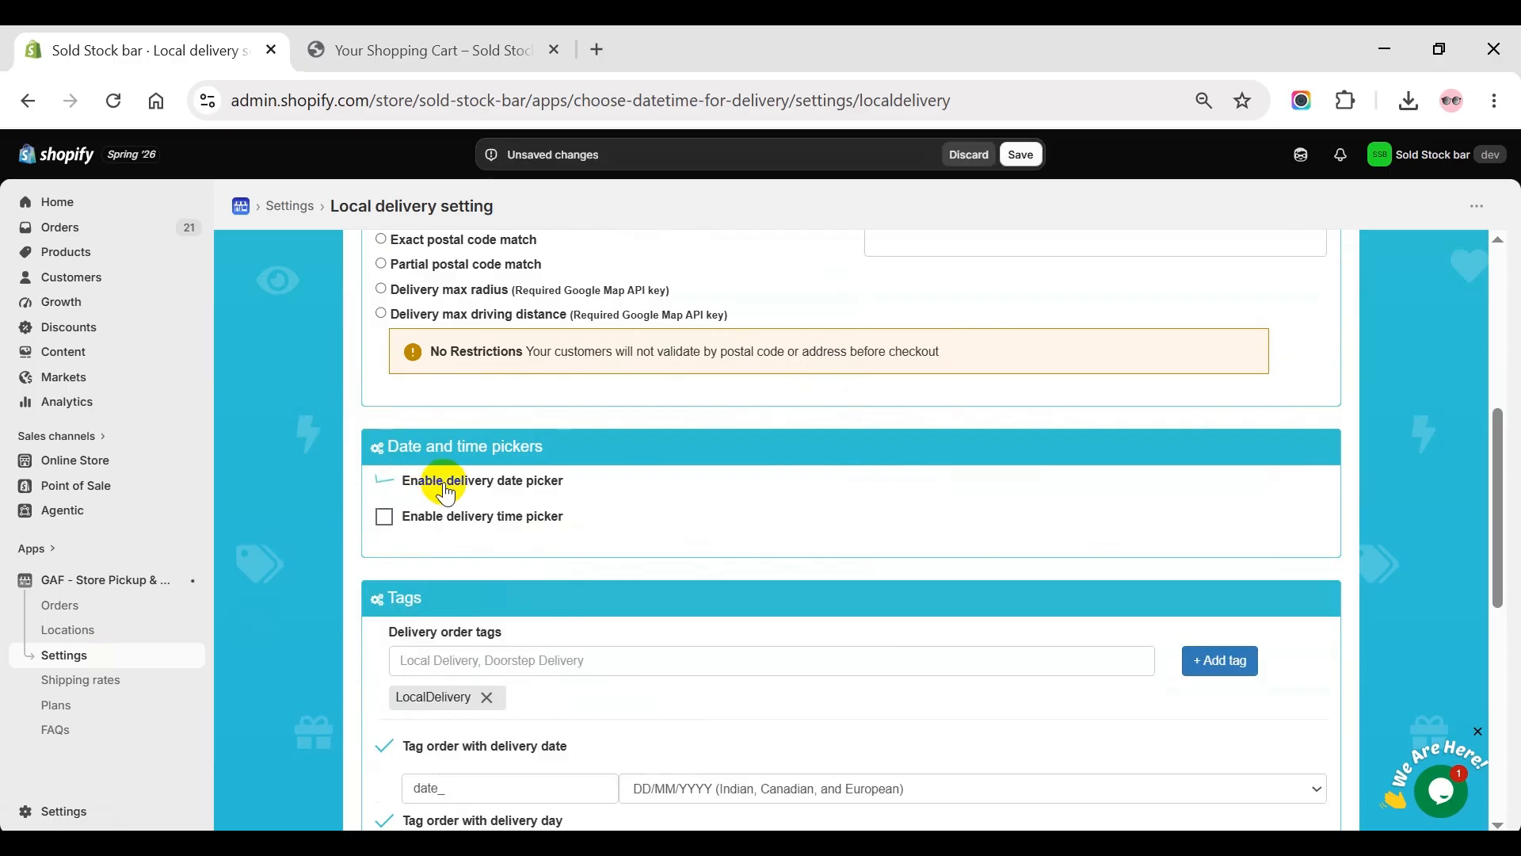
{"action": "left_click", "coordinate": [1021, 154]}
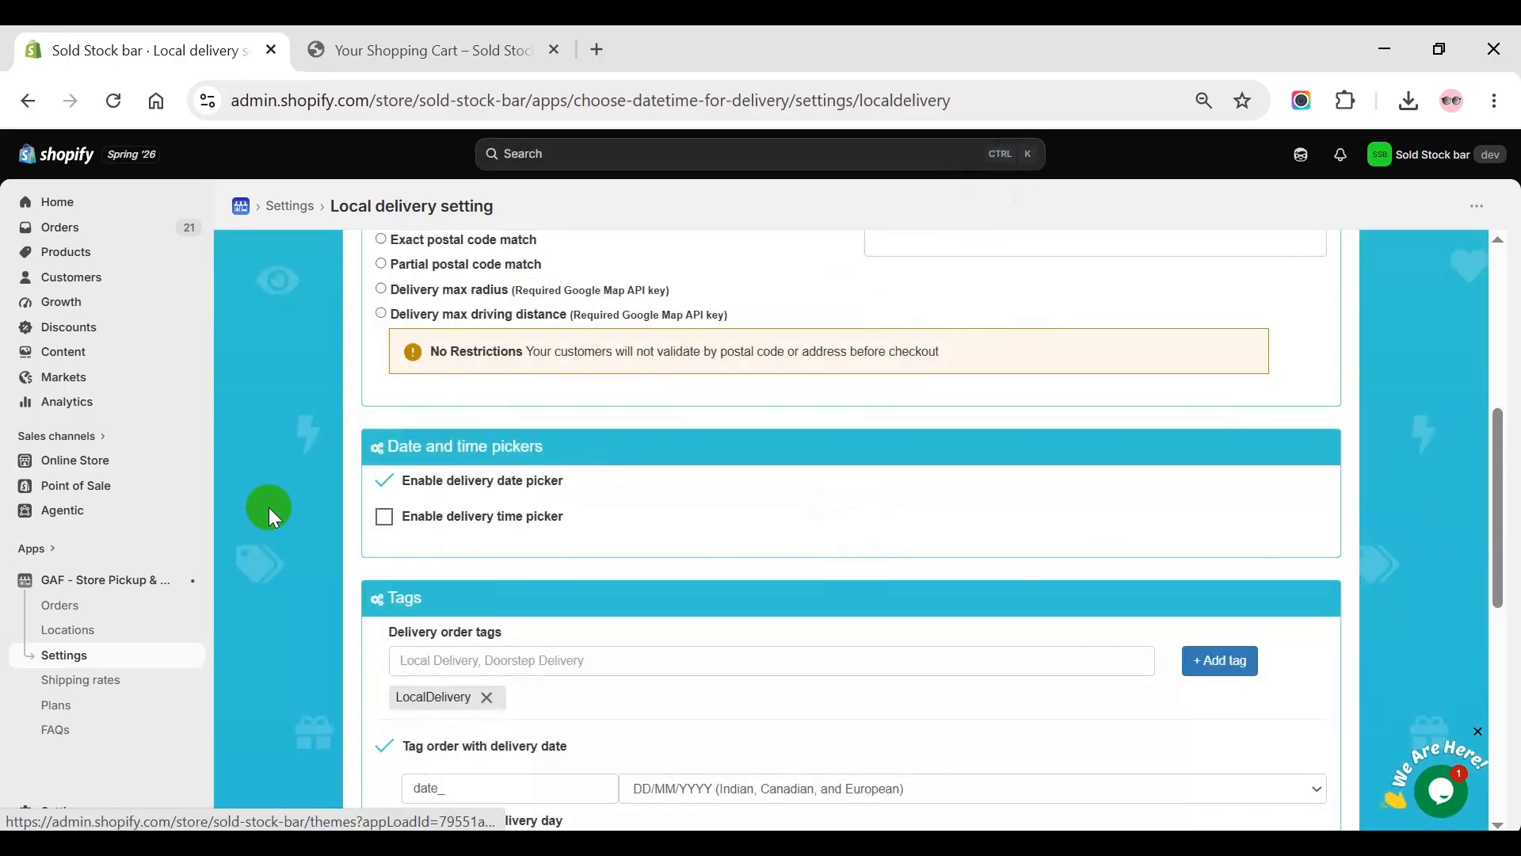
Step: Open the first listed store location for editing and go to the delivery availability options in its Local Delivery section
{"action": "left_click", "coordinate": [97, 634]}
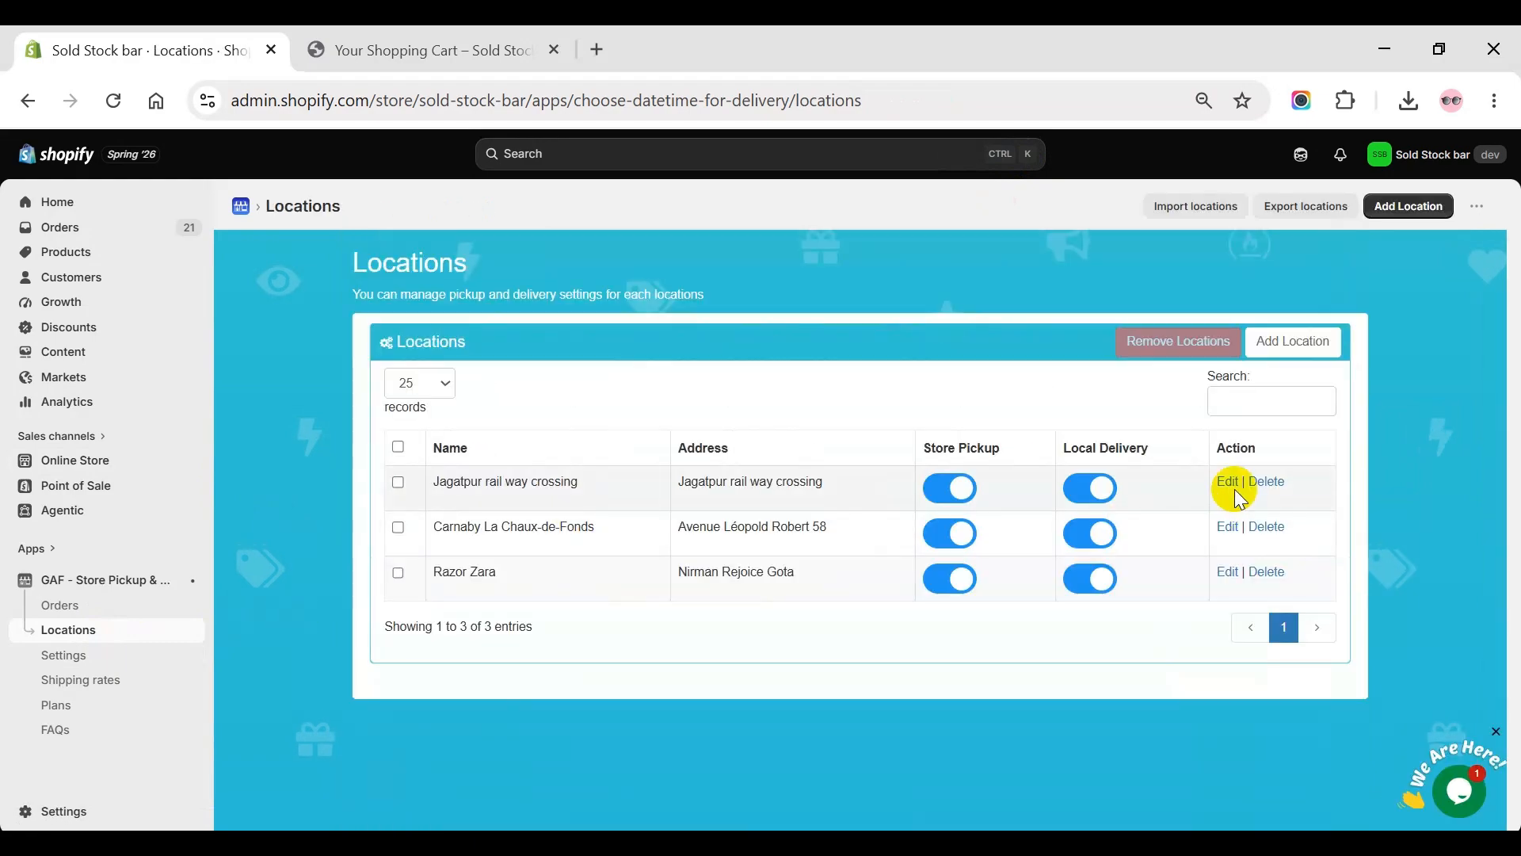
{"action": "left_click", "coordinate": [1226, 483]}
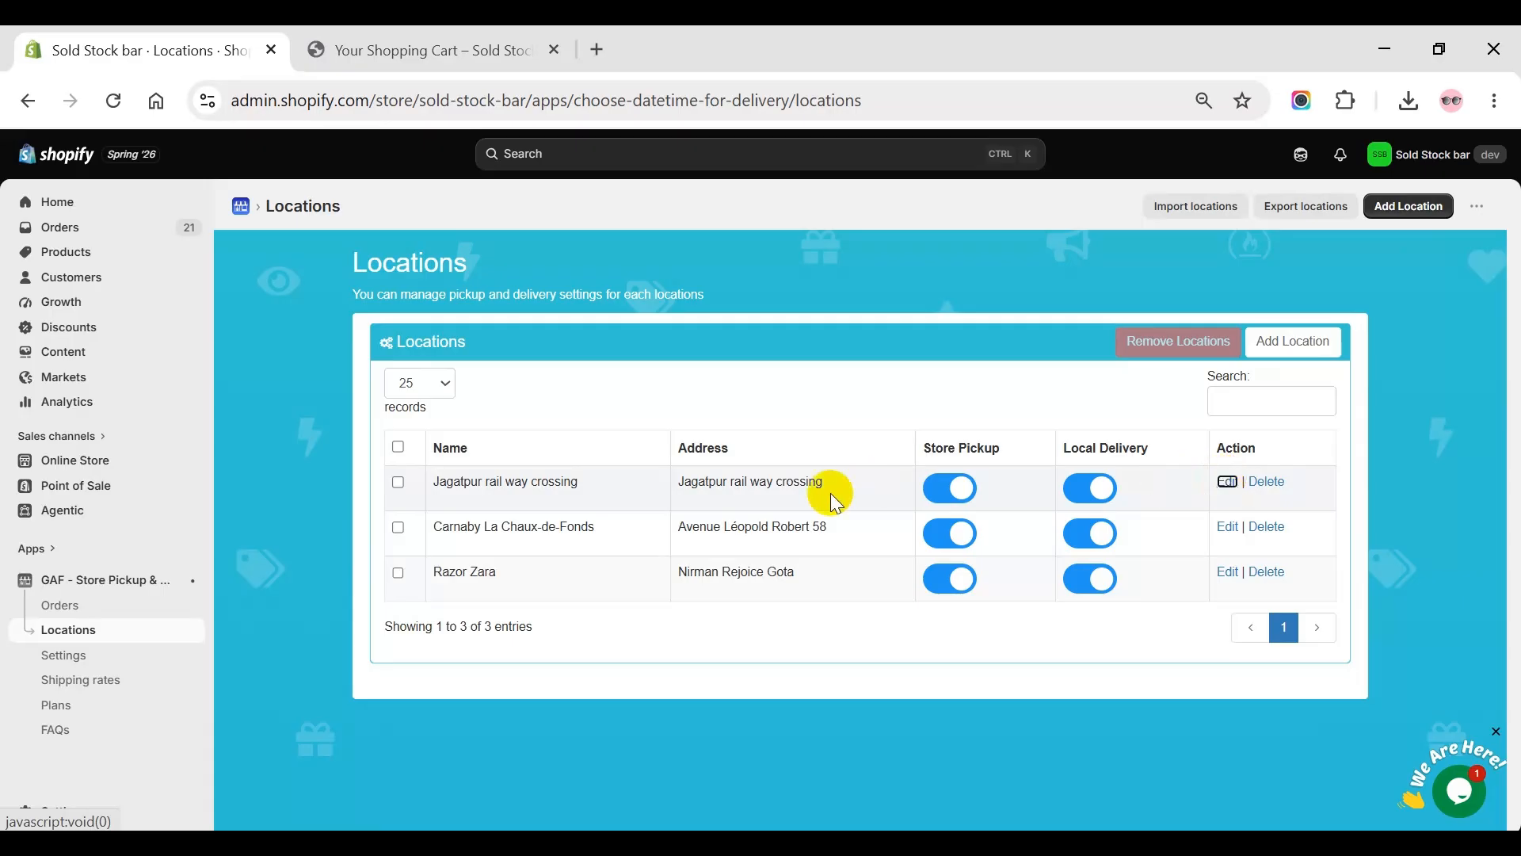
{"action": "scroll", "coordinate": [339, 535], "scroll_direction": "down", "scroll_amount": 6}
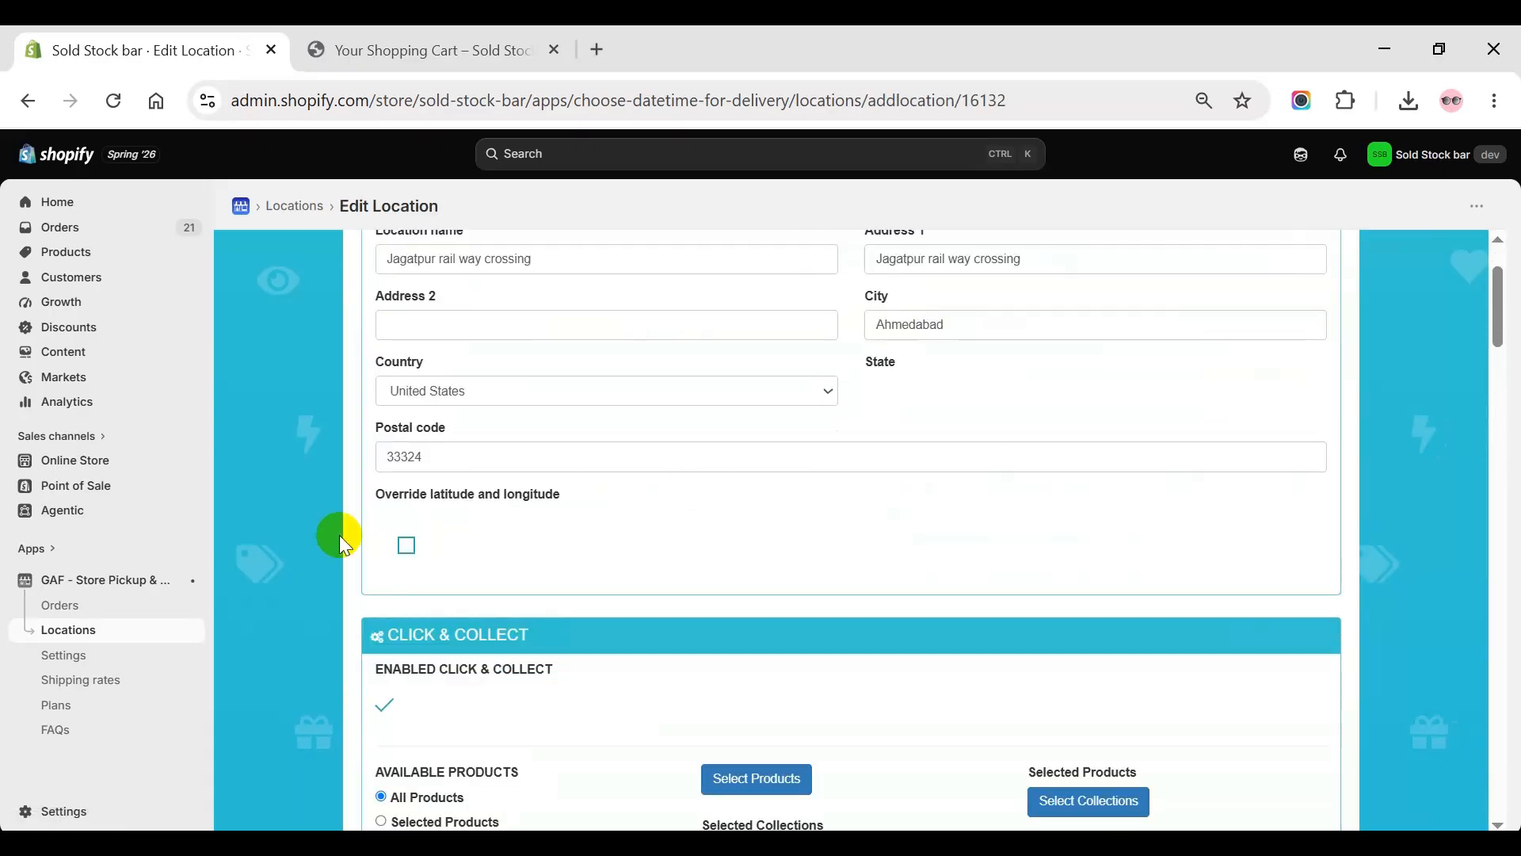
{"action": "scroll", "coordinate": [339, 535], "scroll_direction": "down", "scroll_amount": 7}
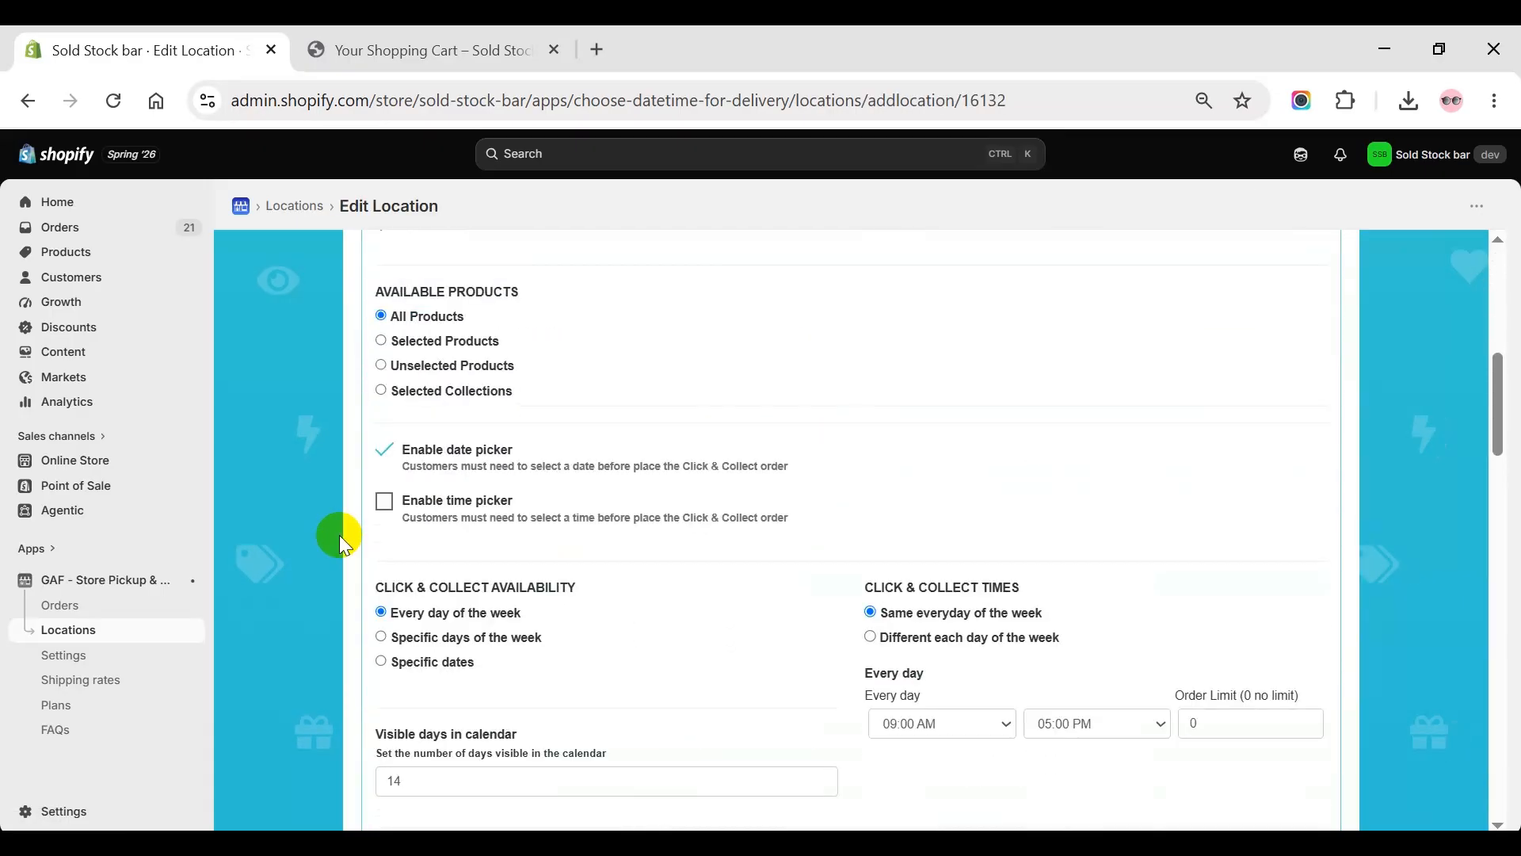
{"action": "scroll", "coordinate": [469, 466], "scroll_direction": "down", "scroll_amount": 5}
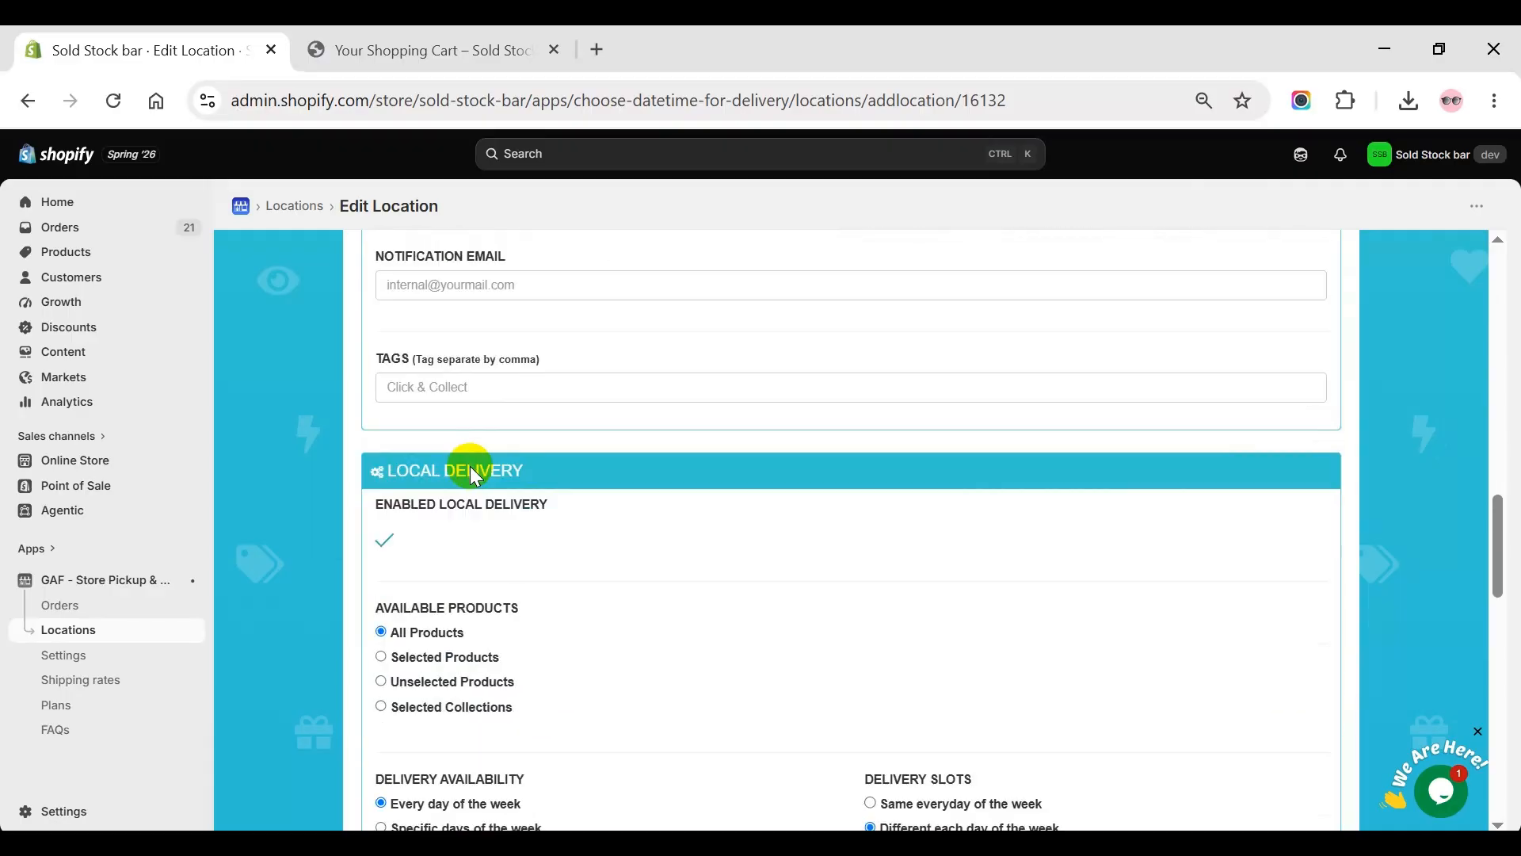
{"action": "scroll", "coordinate": [369, 507], "scroll_direction": "down", "scroll_amount": 2}
{"action": "scroll", "coordinate": [368, 516], "scroll_direction": "down", "scroll_amount": 3}
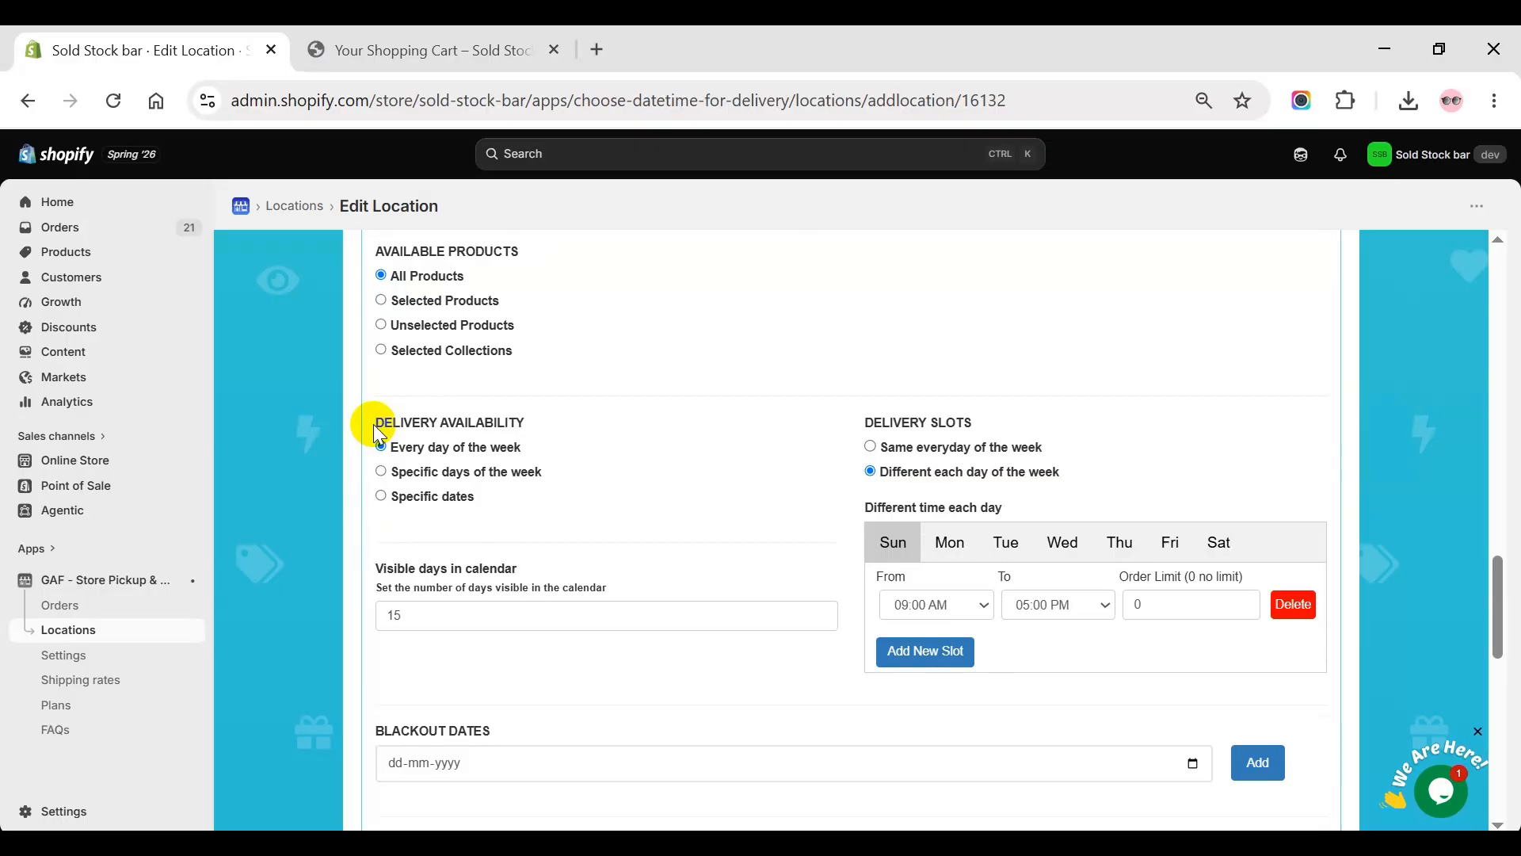
{"action": "left_click_drag", "start_coordinate": [377, 428], "coordinate": [527, 424]}
{"action": "left_click", "coordinate": [528, 425]}
Step: Reload the storefront cart, choose Local Delivery, and check which dates its calendar offers with every-day availability
{"action": "left_click", "coordinate": [372, 53]}
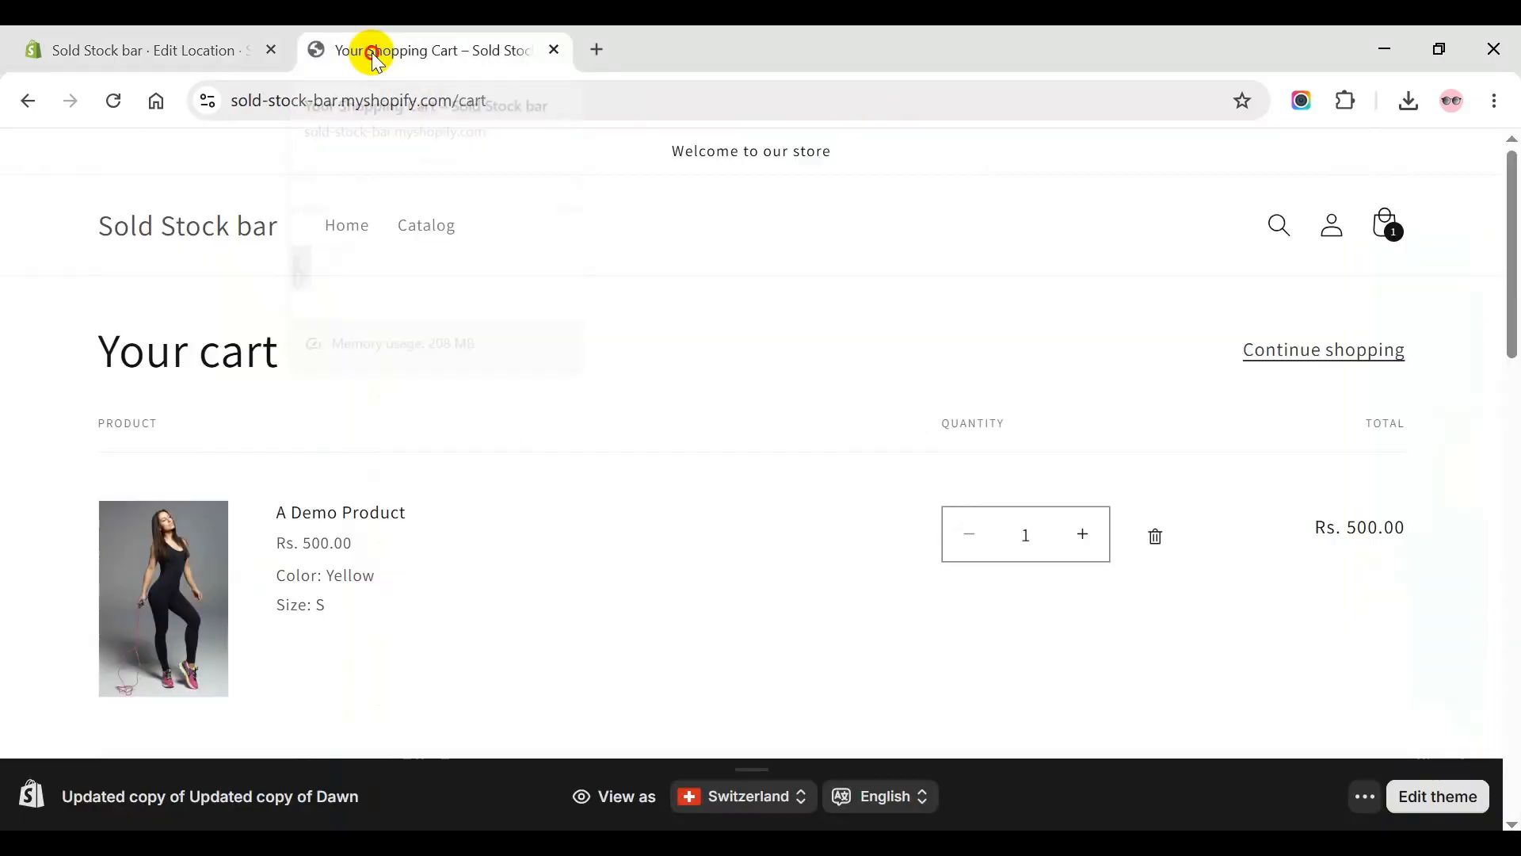
{"action": "left_click", "coordinate": [113, 101]}
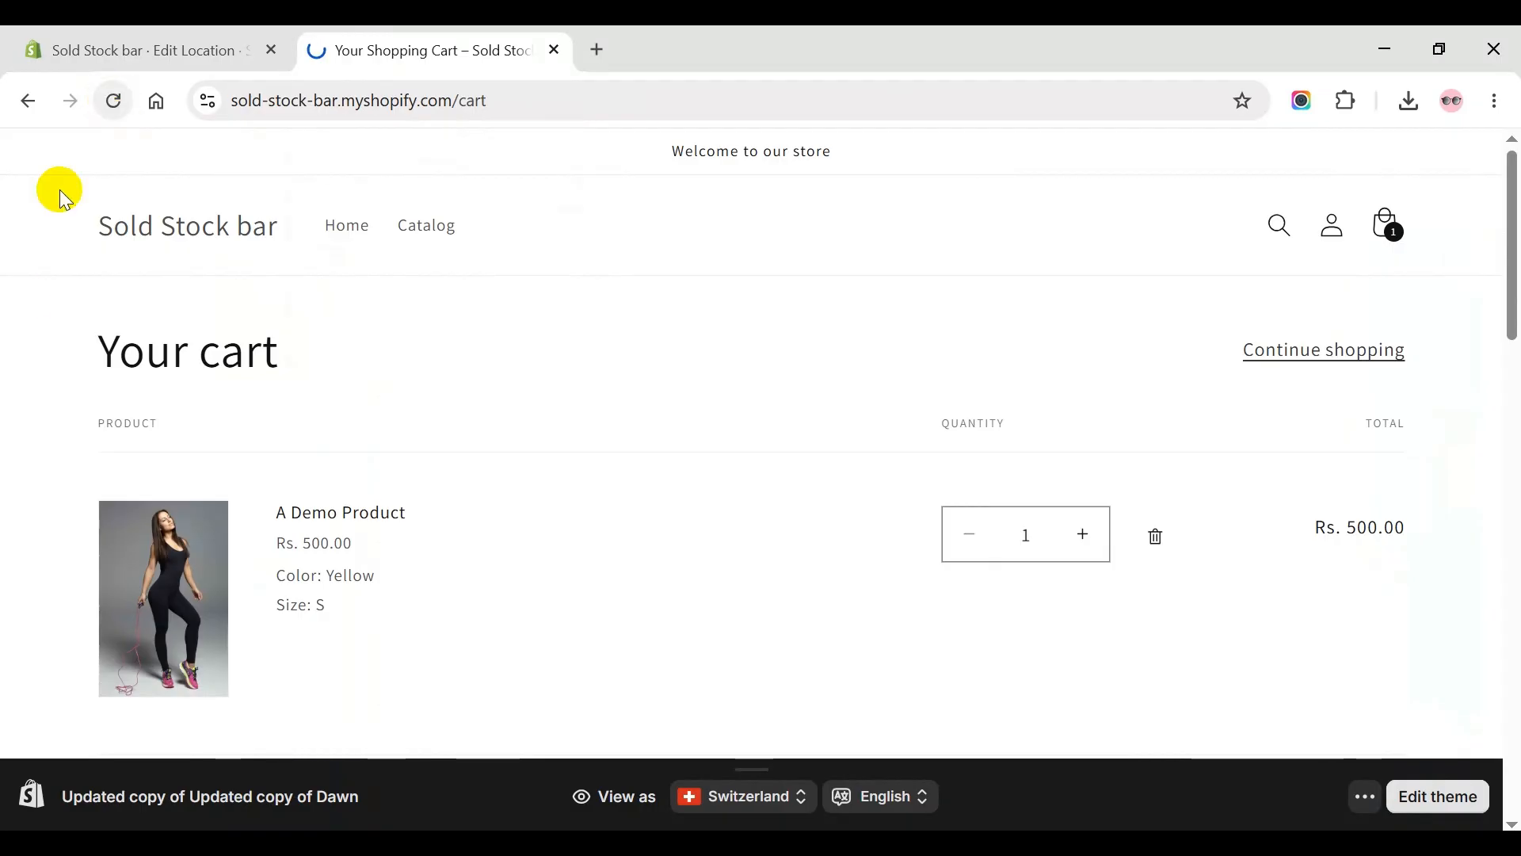
{"action": "scroll", "coordinate": [56, 339], "scroll_direction": "down", "scroll_amount": 2}
{"action": "scroll", "coordinate": [56, 340], "scroll_direction": "down", "scroll_amount": 3}
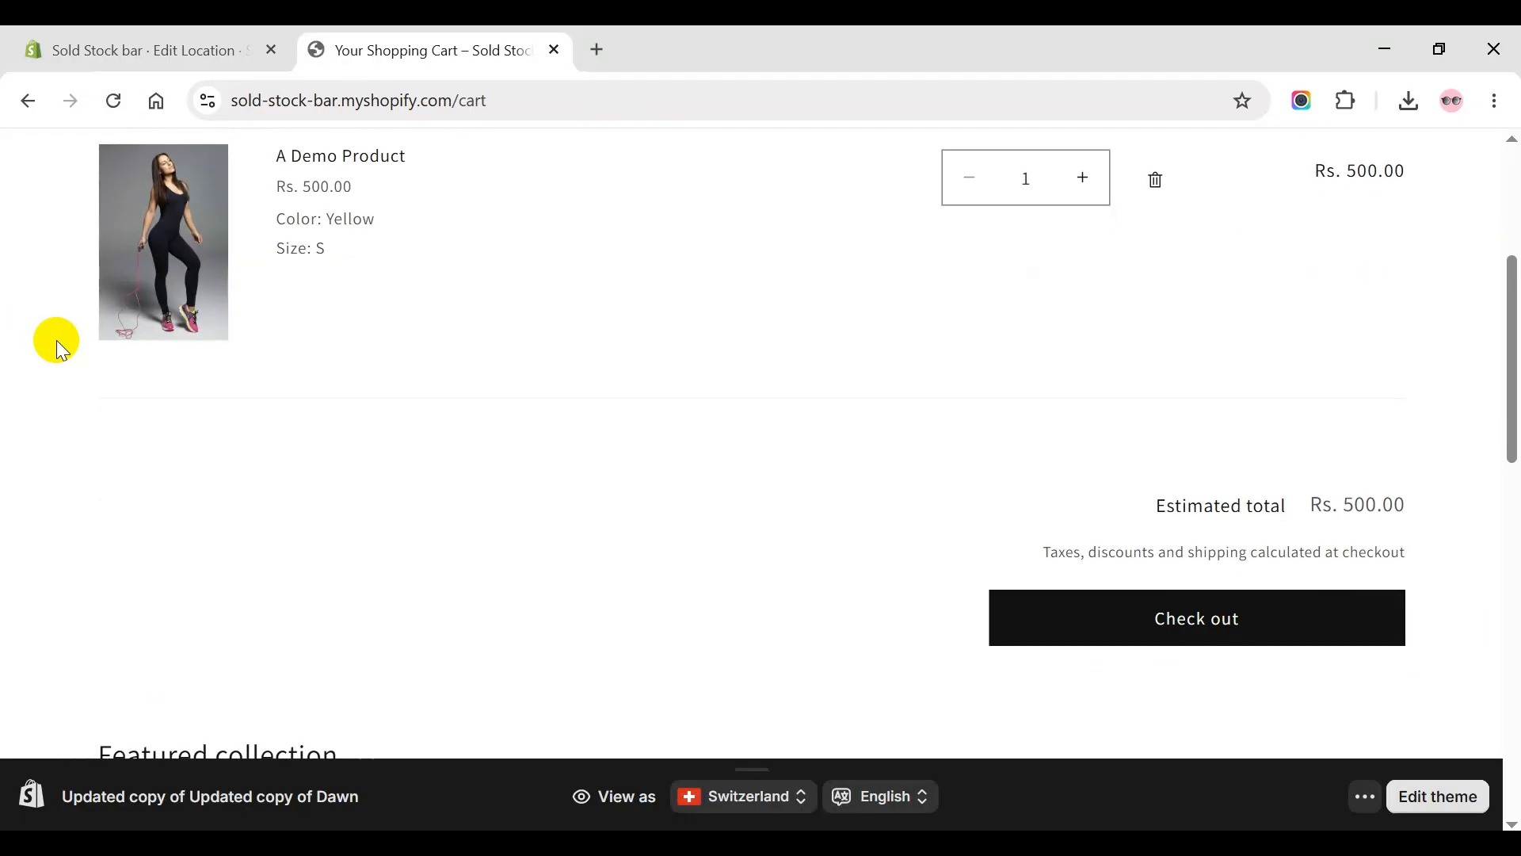
{"action": "scroll", "coordinate": [55, 339], "scroll_direction": "down", "scroll_amount": 2}
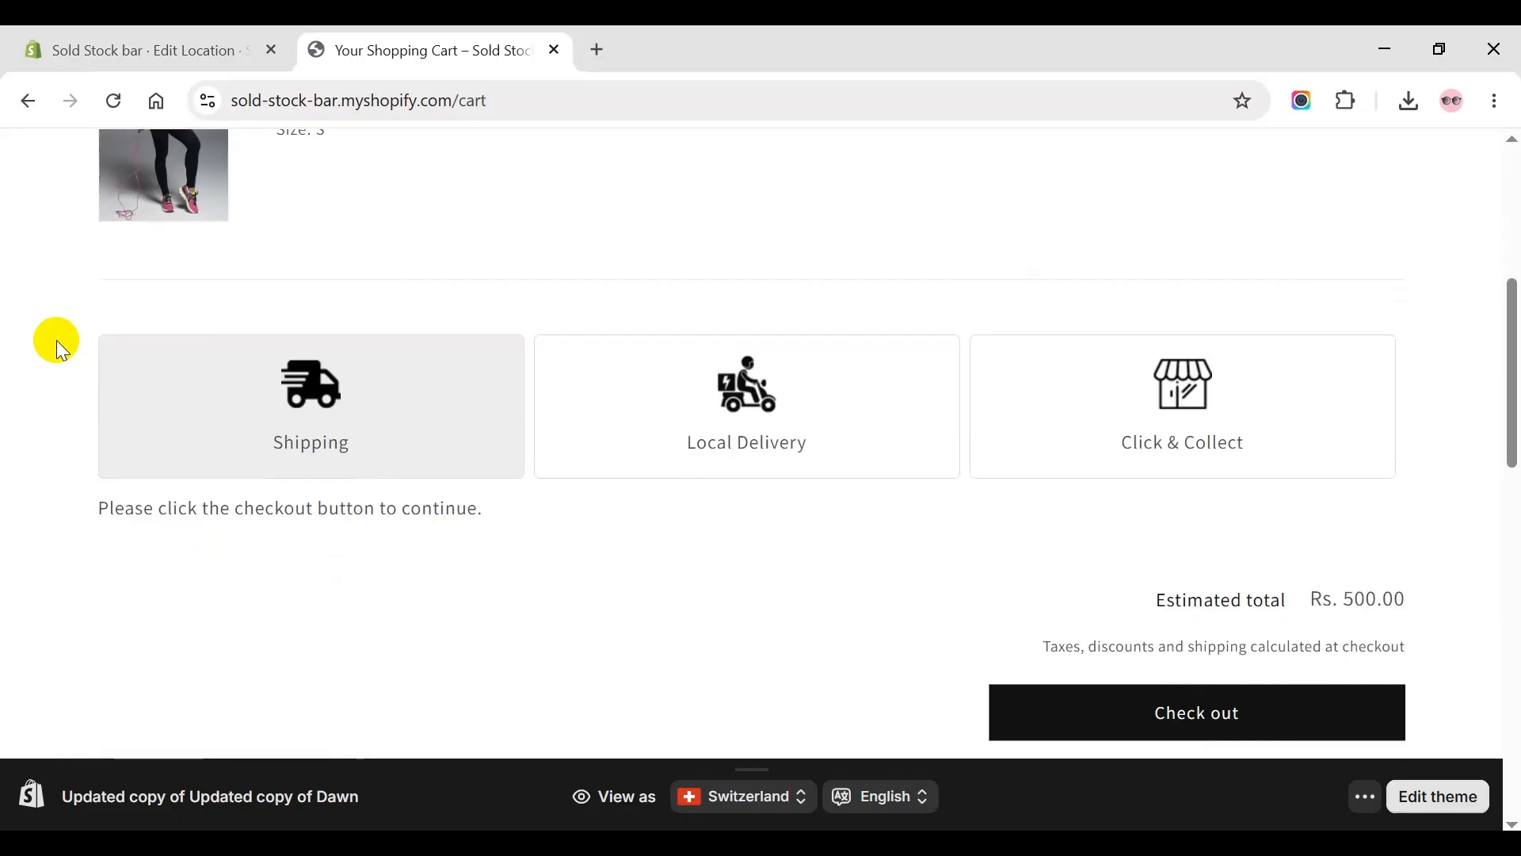
{"action": "left_click", "coordinate": [681, 437]}
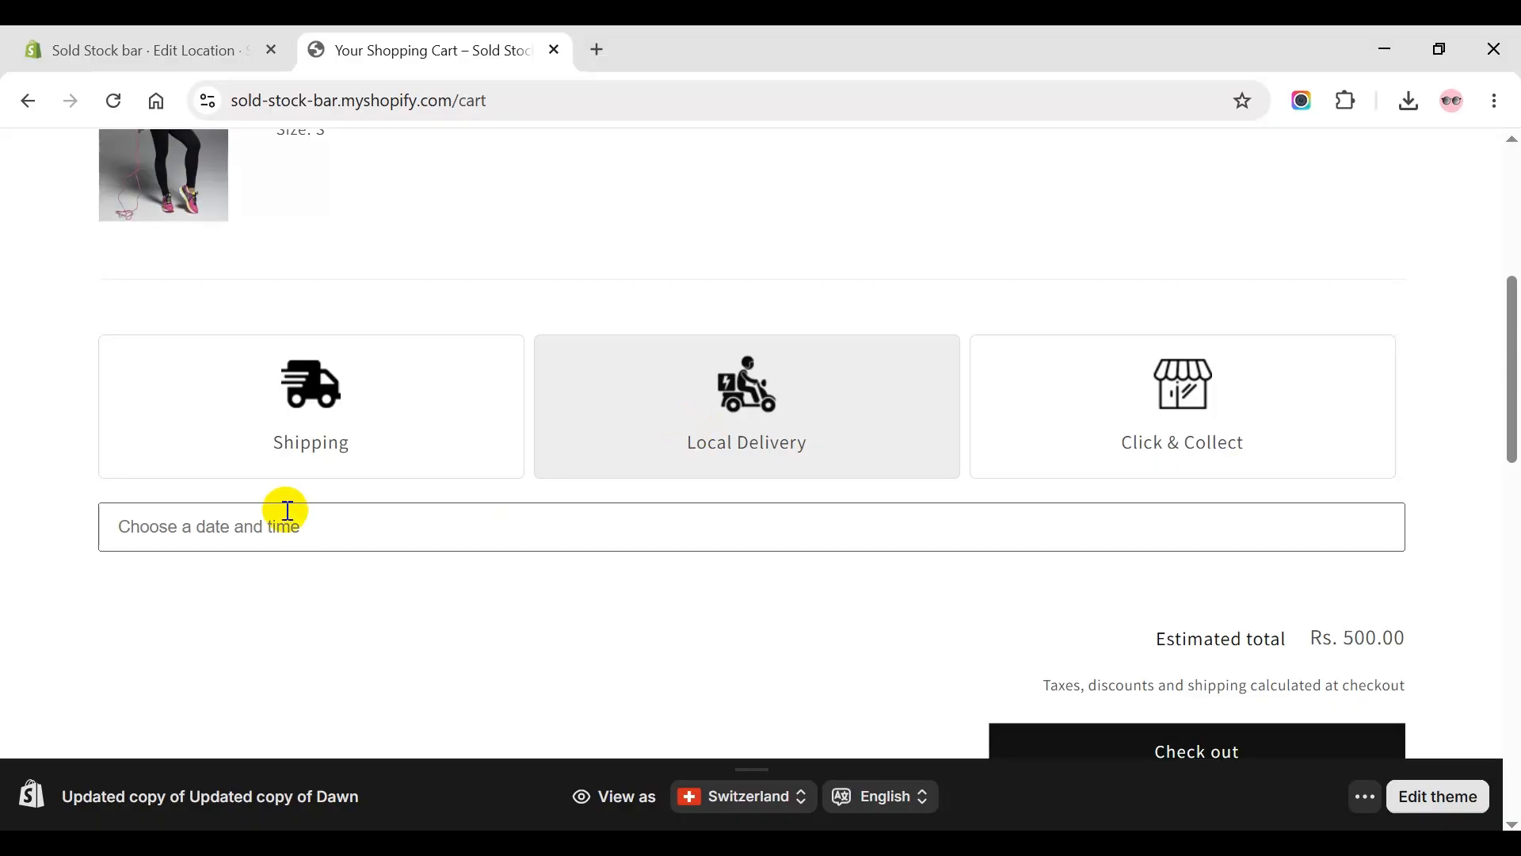
{"action": "left_click", "coordinate": [183, 530]}
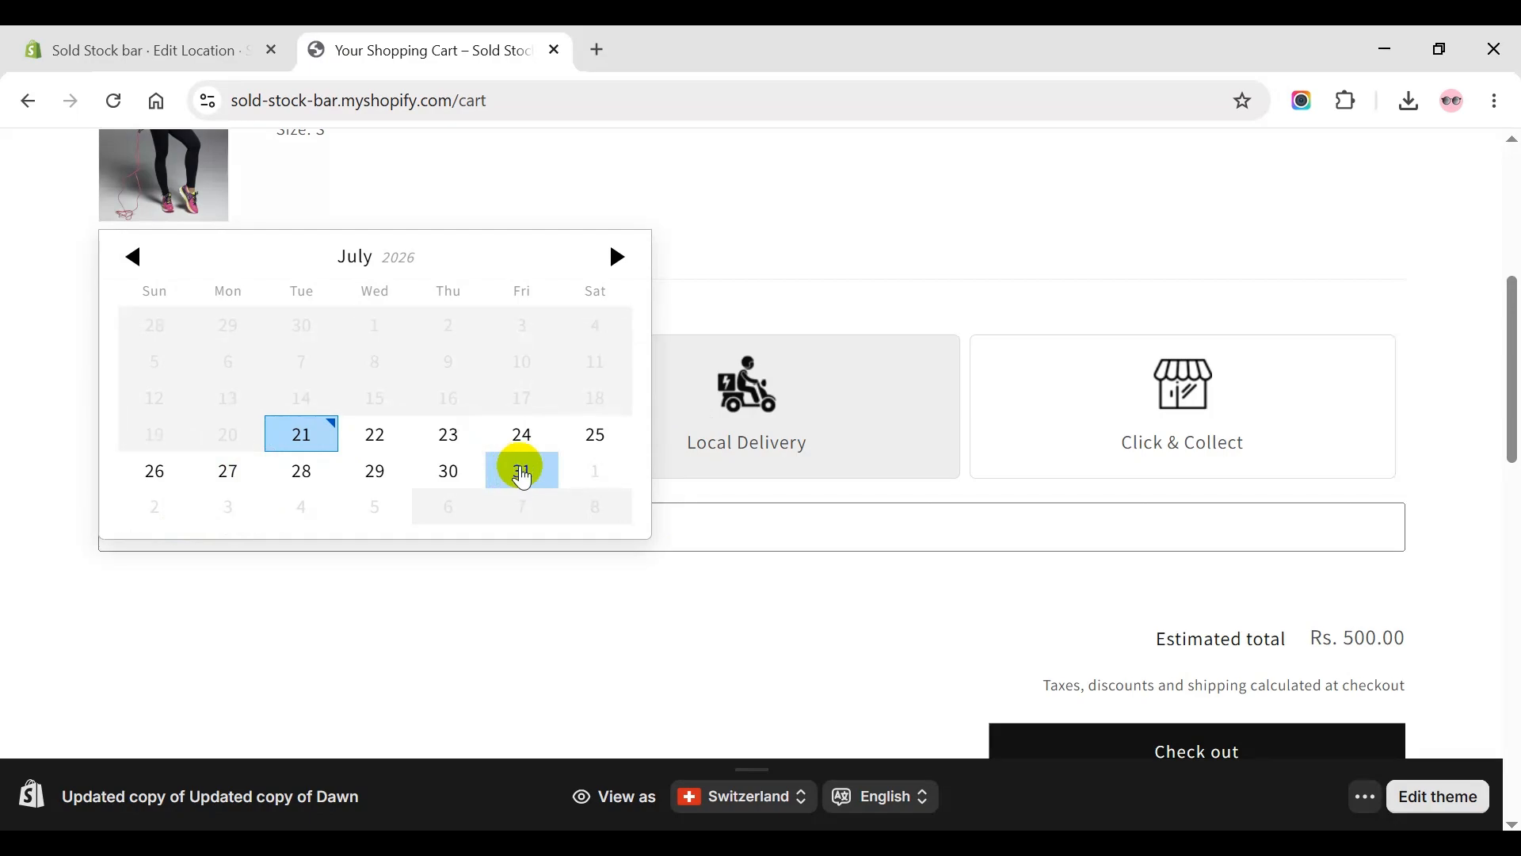
{"action": "left_click", "coordinate": [539, 640]}
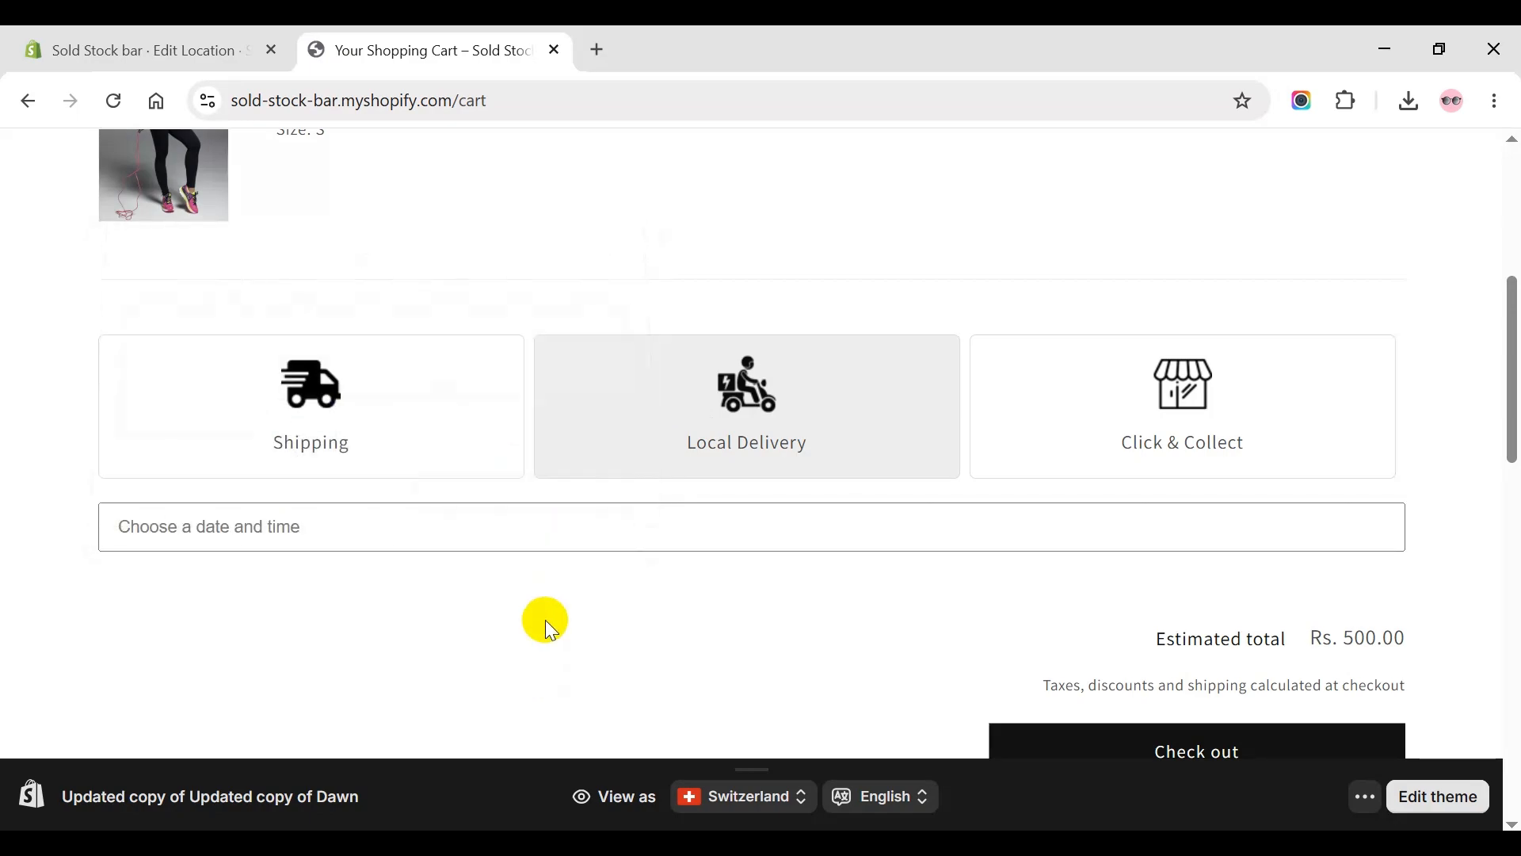
Step: Set the location's local delivery availability to specific days of the week, with Tuesday, Thursday and Friday selected, and save
{"action": "left_click", "coordinate": [165, 49]}
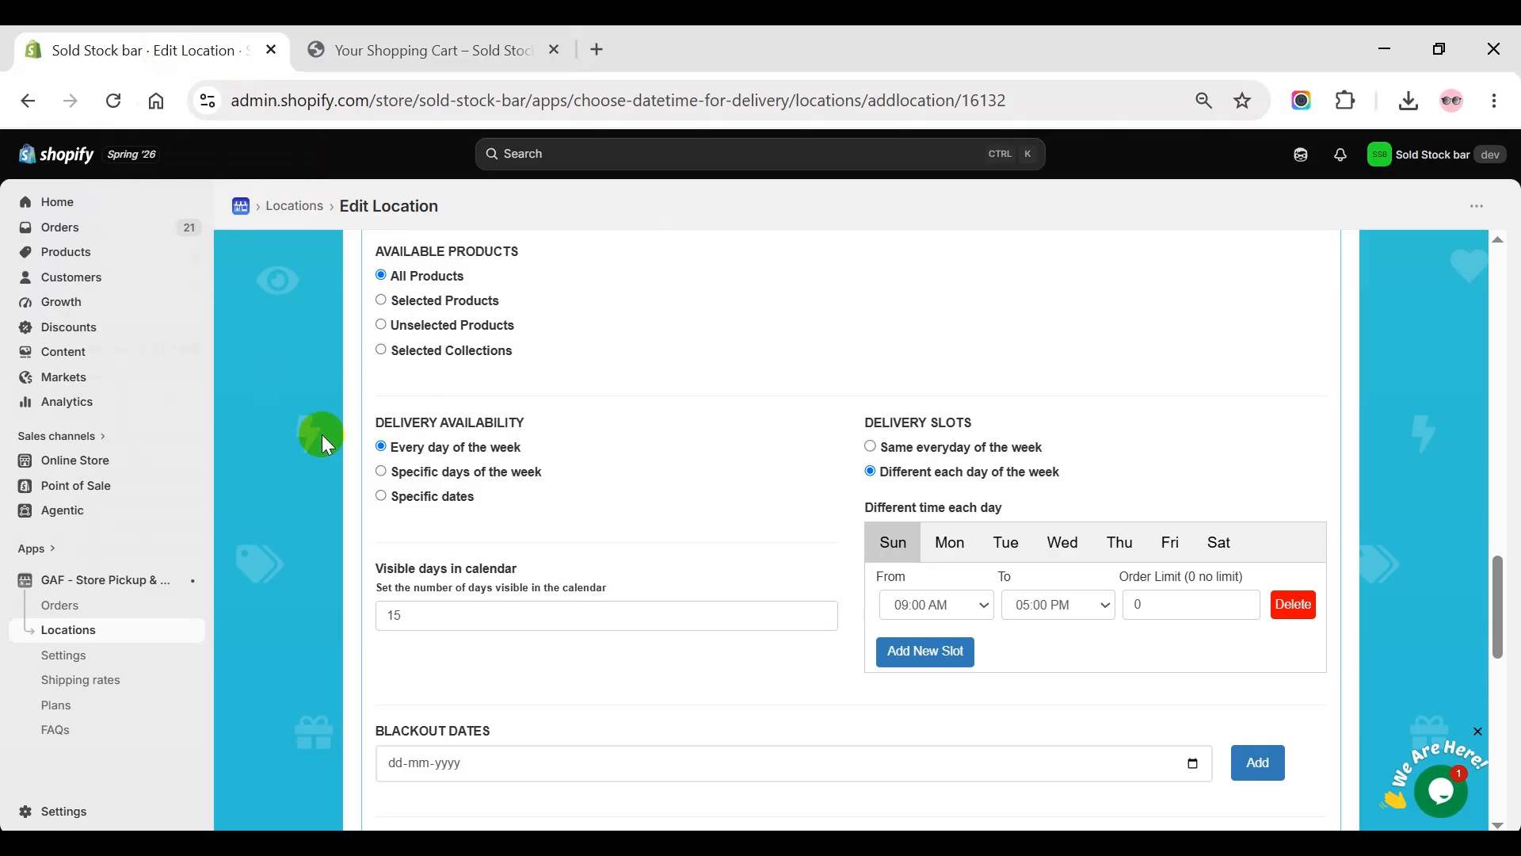
{"action": "left_click", "coordinate": [381, 472]}
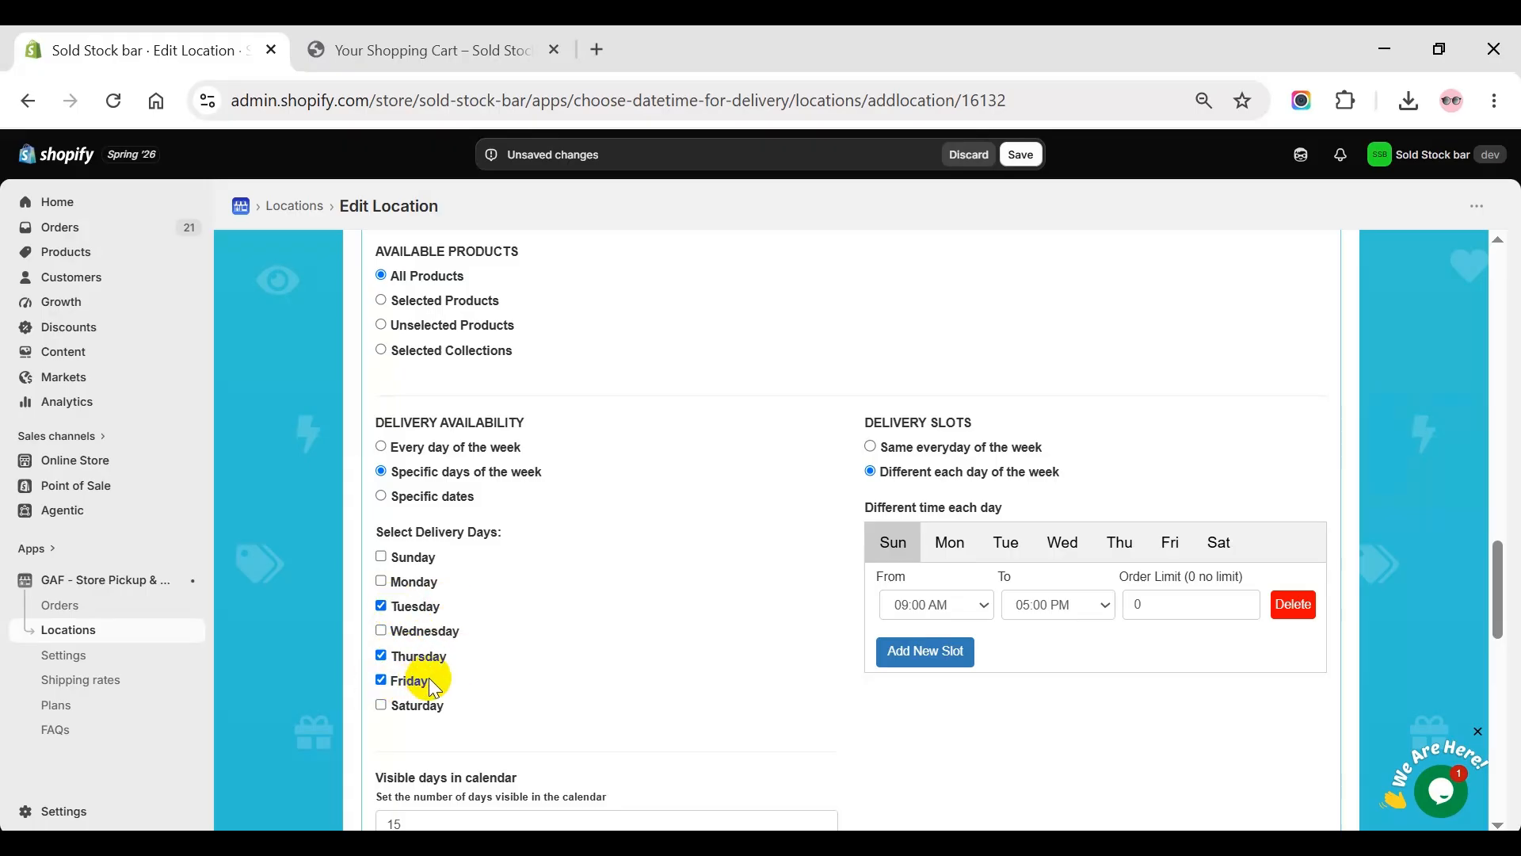
{"action": "left_click", "coordinate": [1021, 156]}
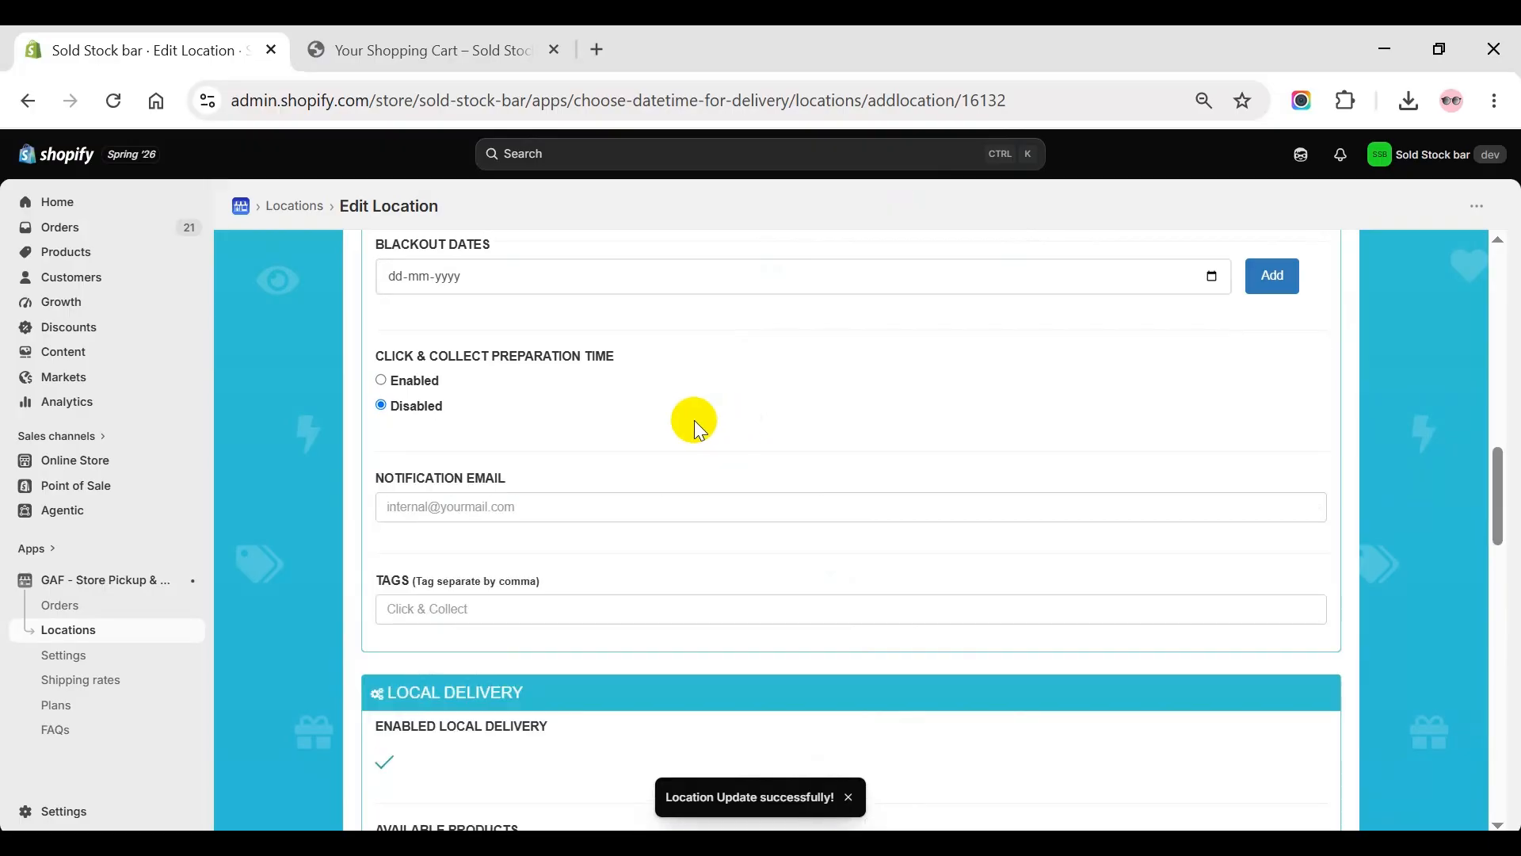
{"action": "scroll", "coordinate": [681, 435], "scroll_direction": "down", "scroll_amount": 7}
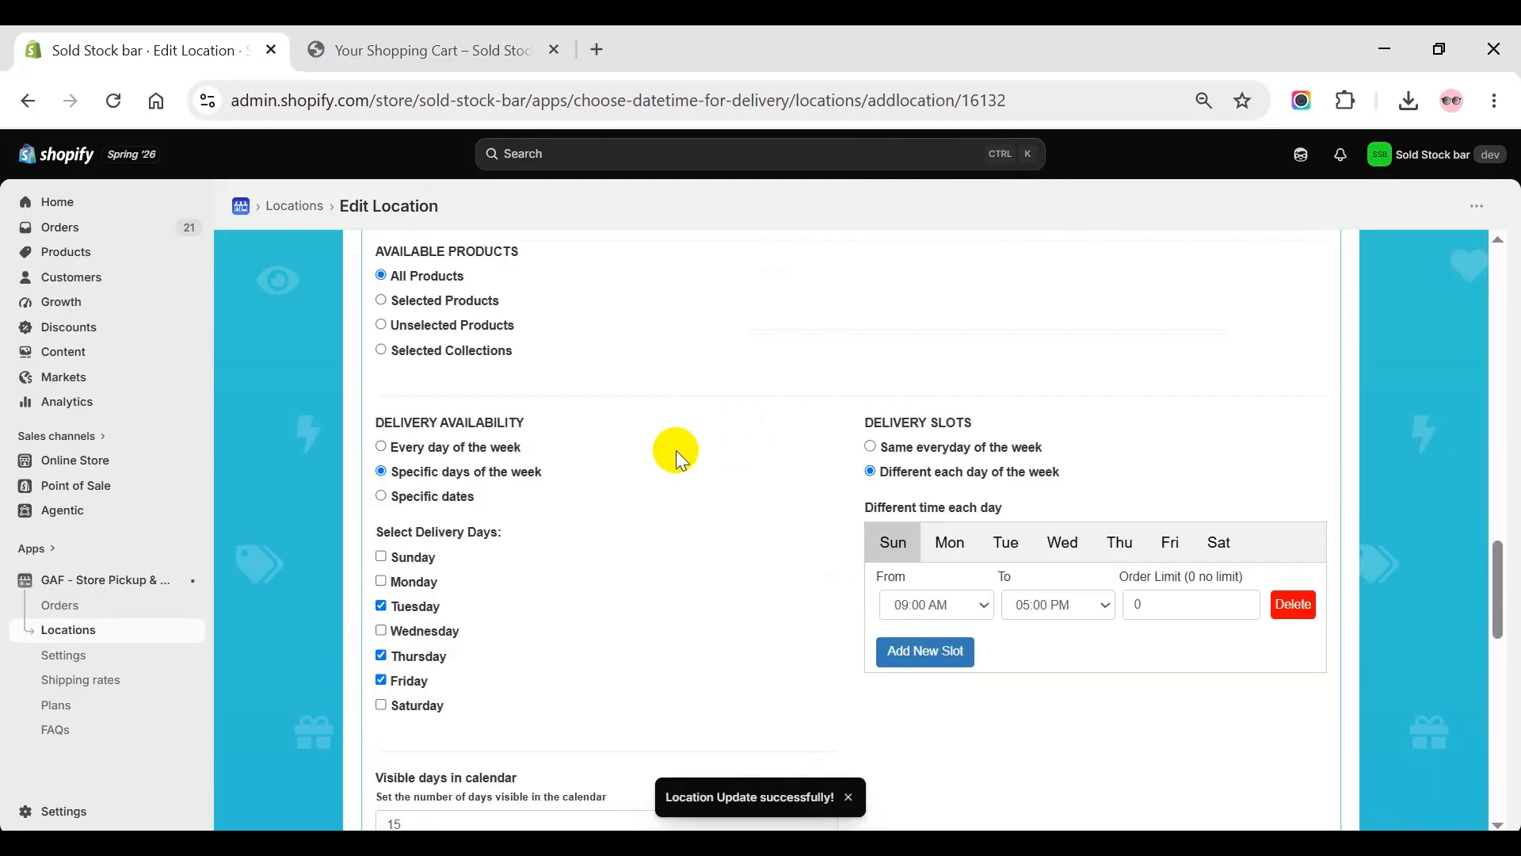
Step: Reload the storefront cart, choose Local Delivery, and check the calendar against the selected delivery weekdays
{"action": "left_click", "coordinate": [437, 49]}
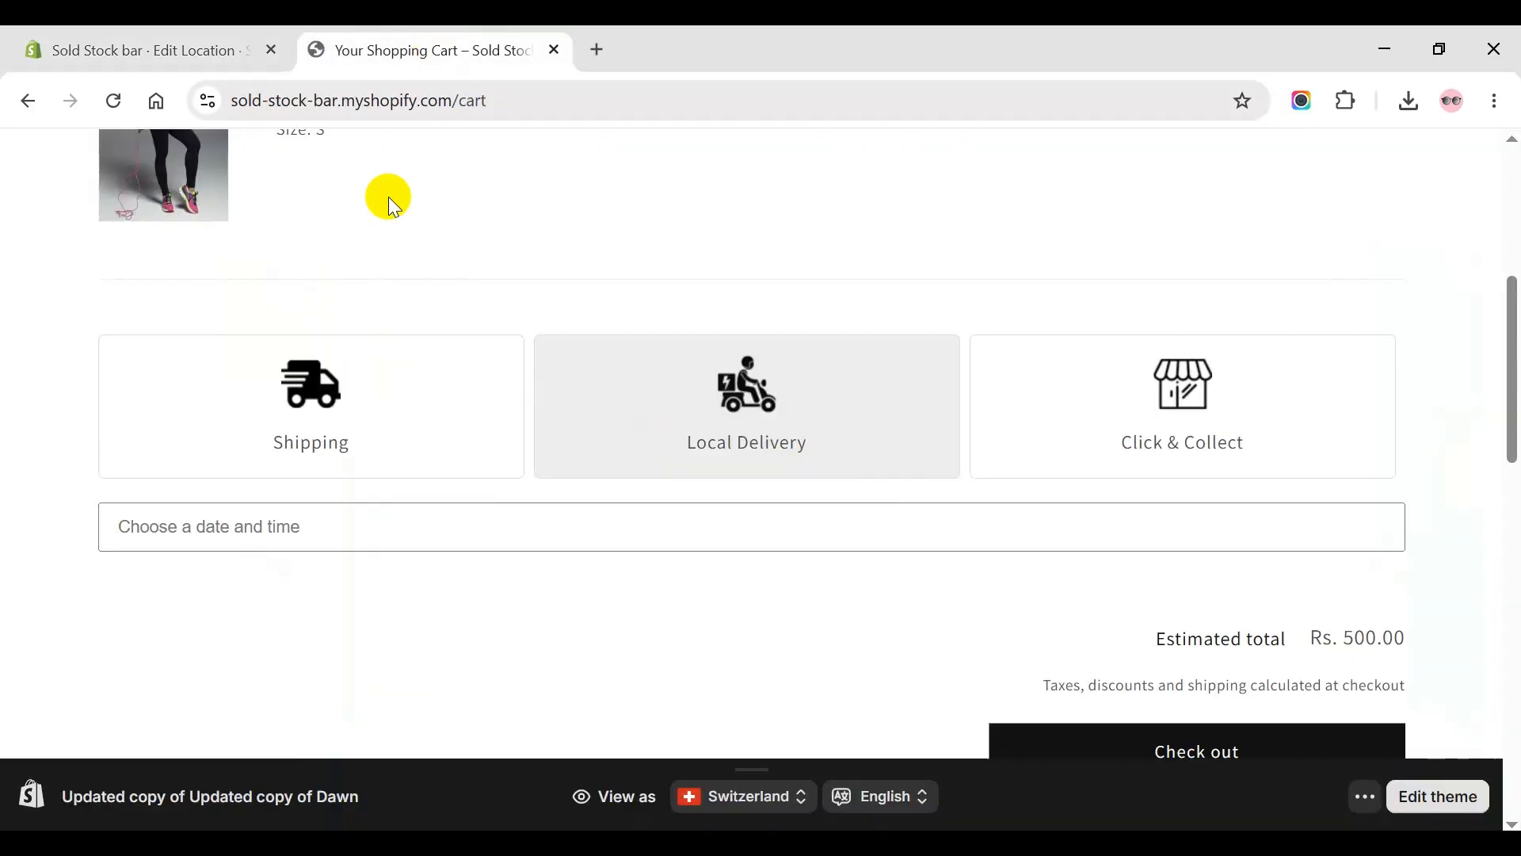
{"action": "left_click", "coordinate": [114, 98]}
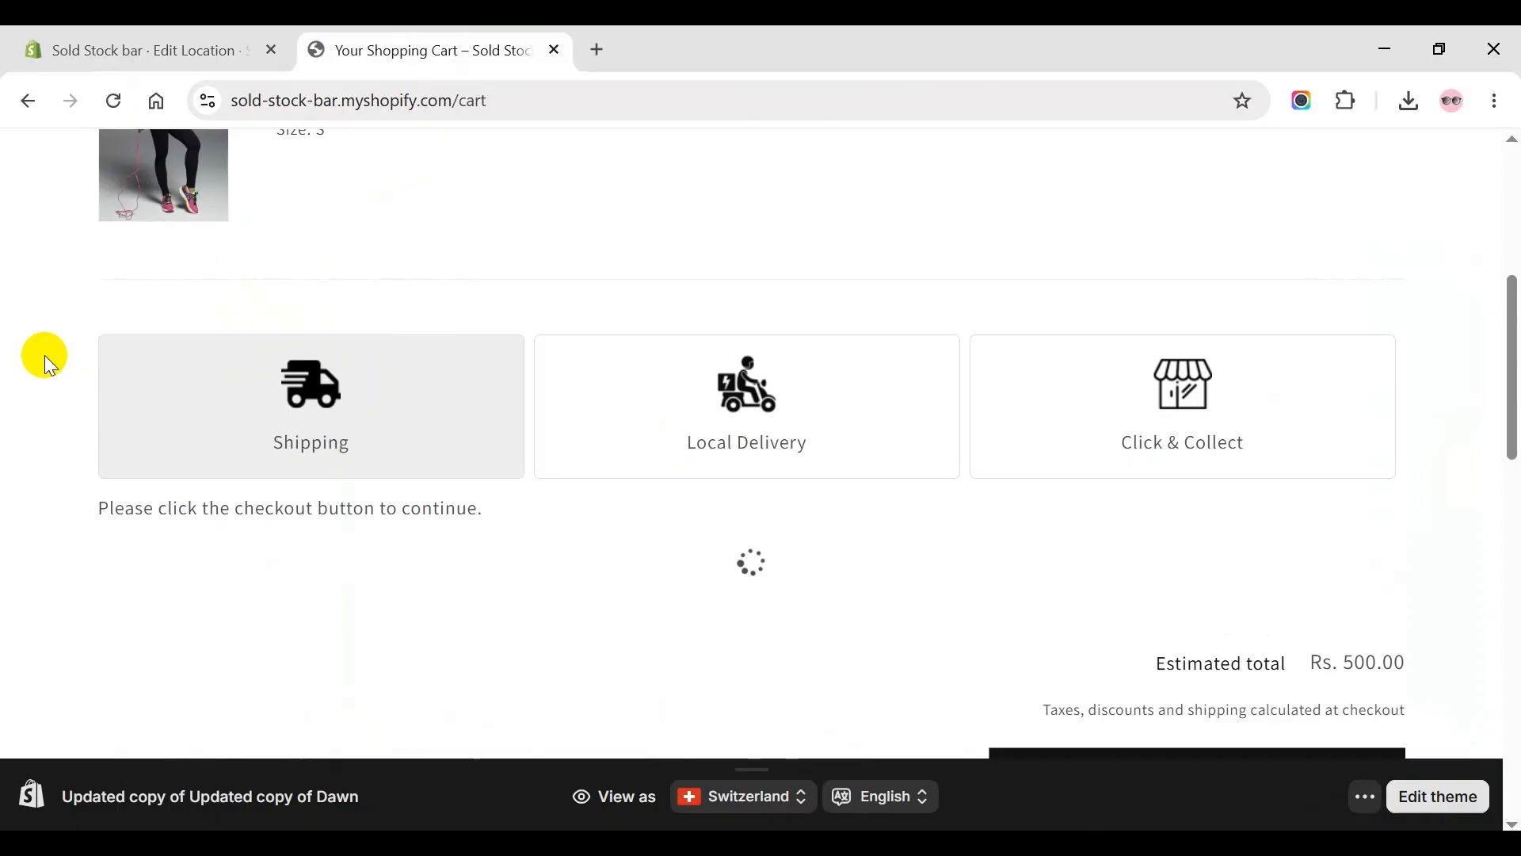
{"action": "left_click", "coordinate": [733, 457]}
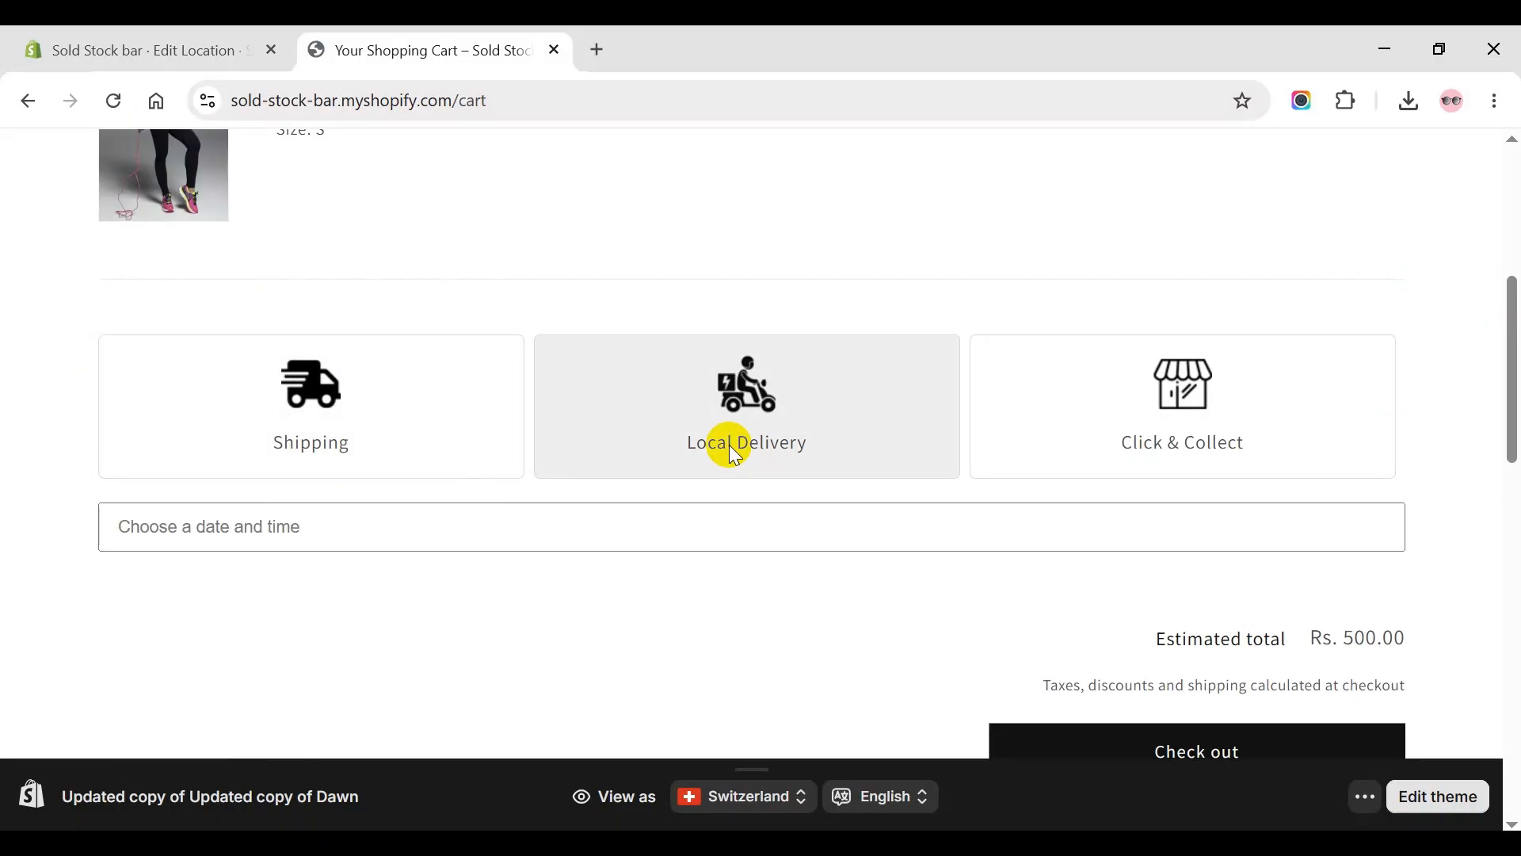
{"action": "left_click", "coordinate": [501, 523]}
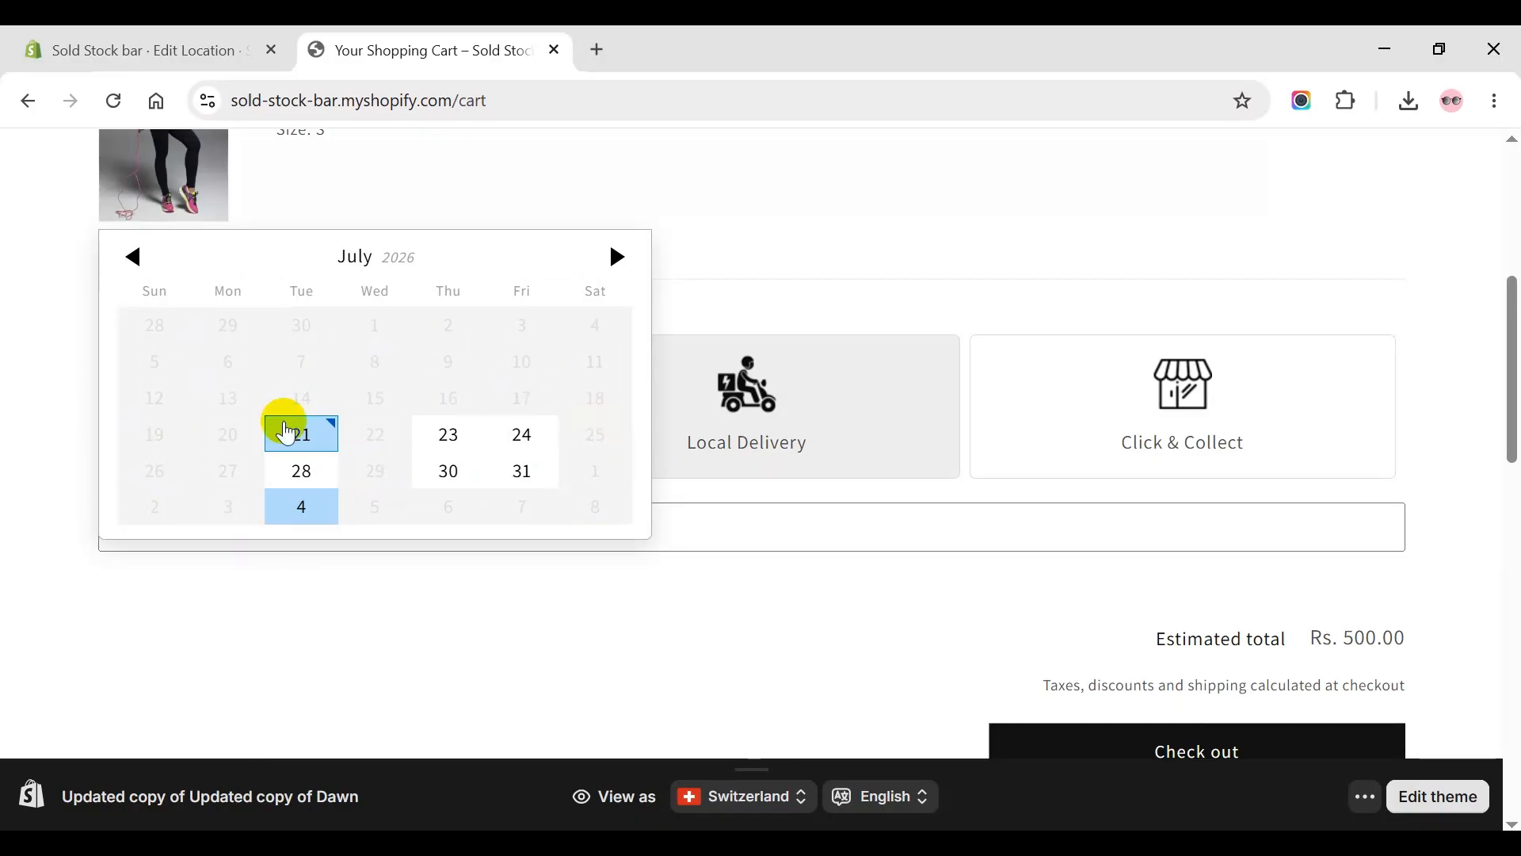
{"action": "left_click", "coordinate": [507, 590]}
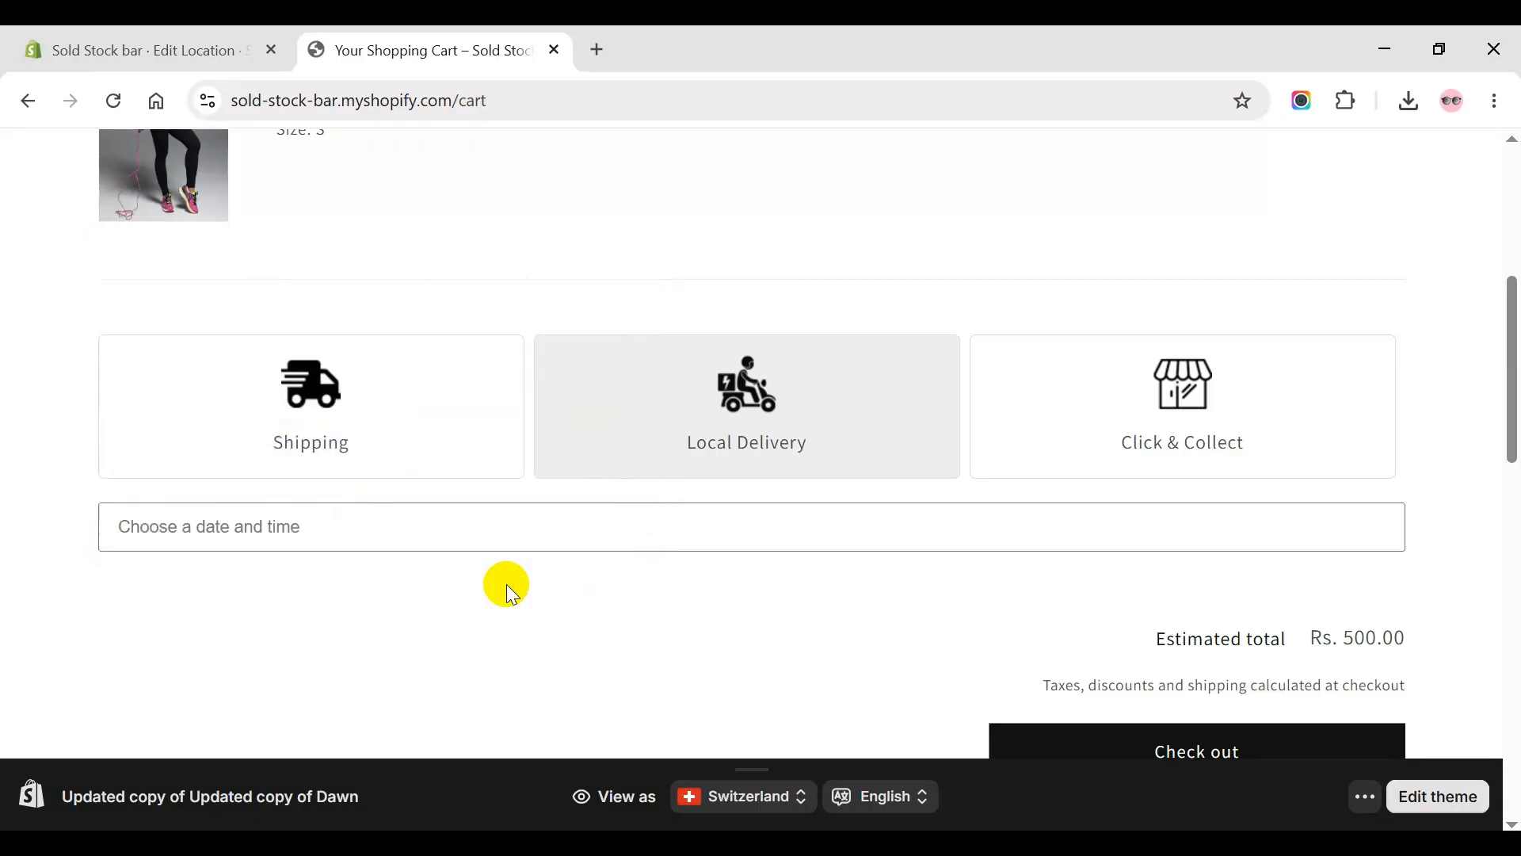
Step: Switch the location's local delivery availability to specific dates and add 23-07-2026 as a delivery date
{"action": "left_click", "coordinate": [168, 50]}
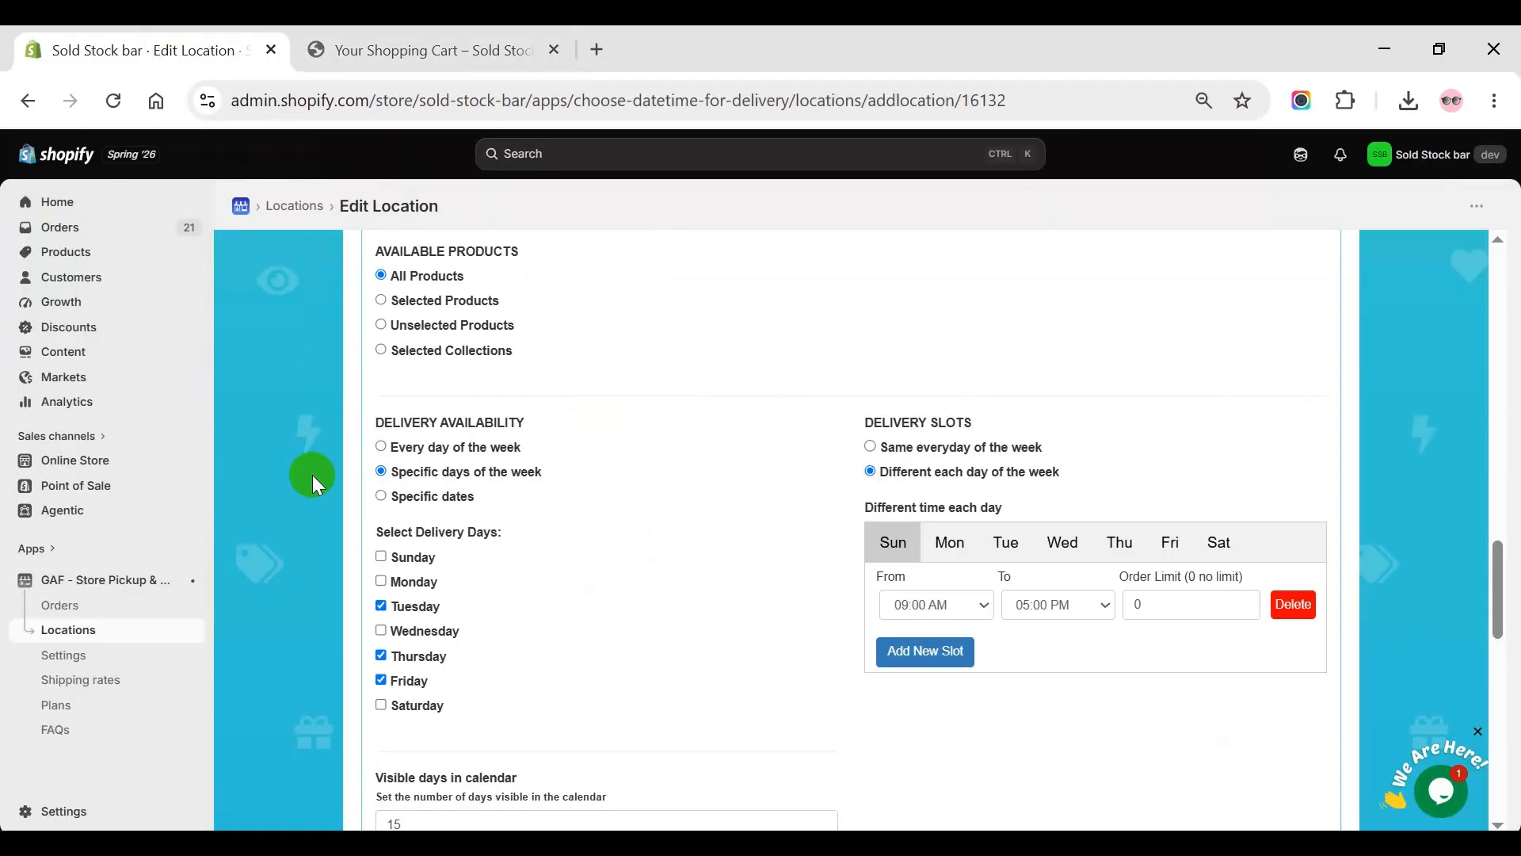
{"action": "left_click", "coordinate": [383, 498]}
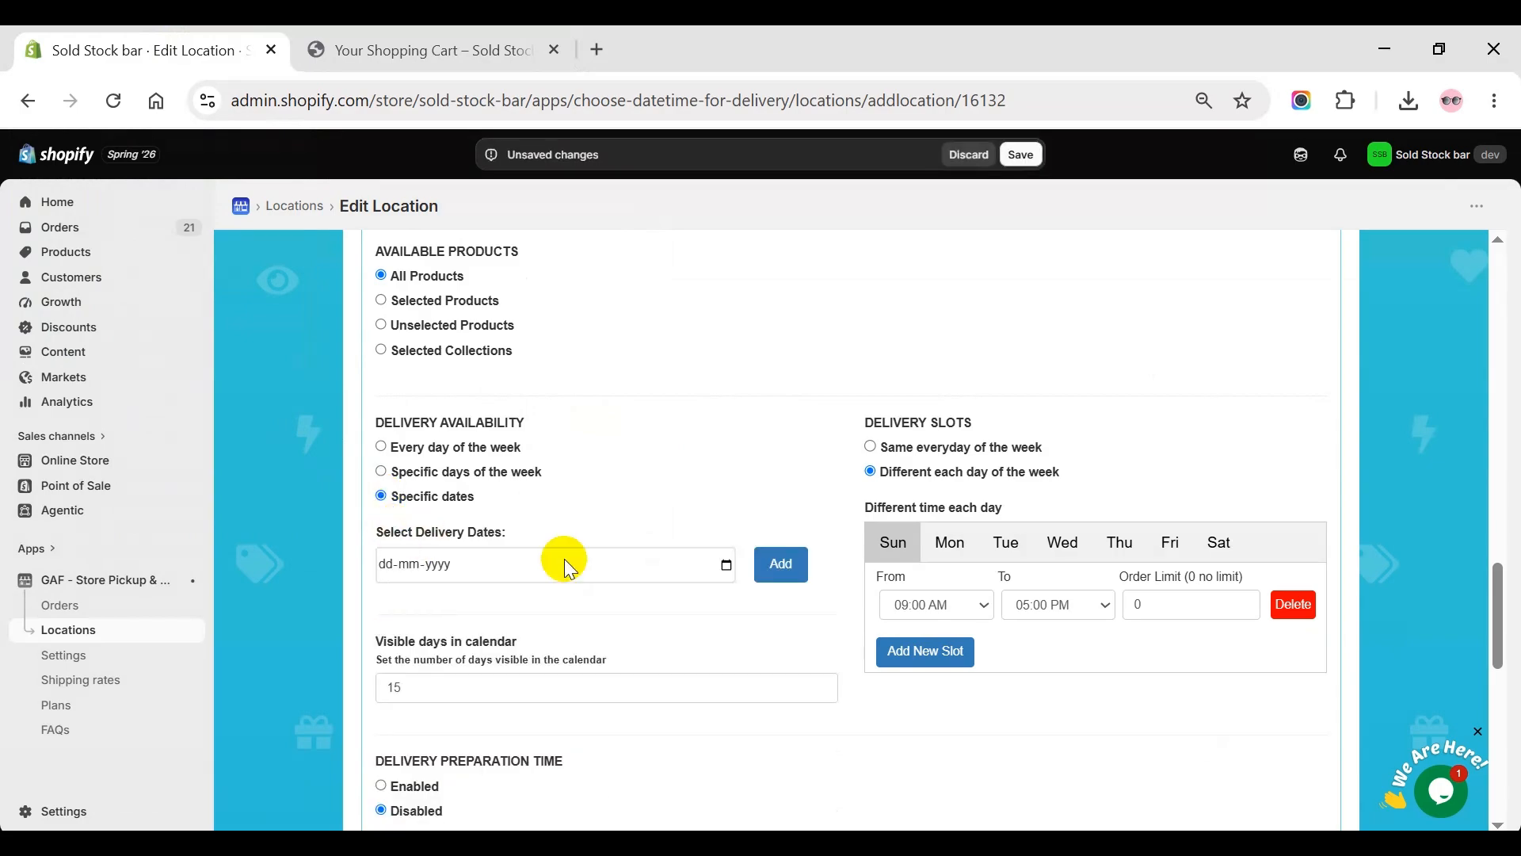
{"action": "left_click", "coordinate": [725, 565]}
{"action": "left_click", "coordinate": [726, 564]}
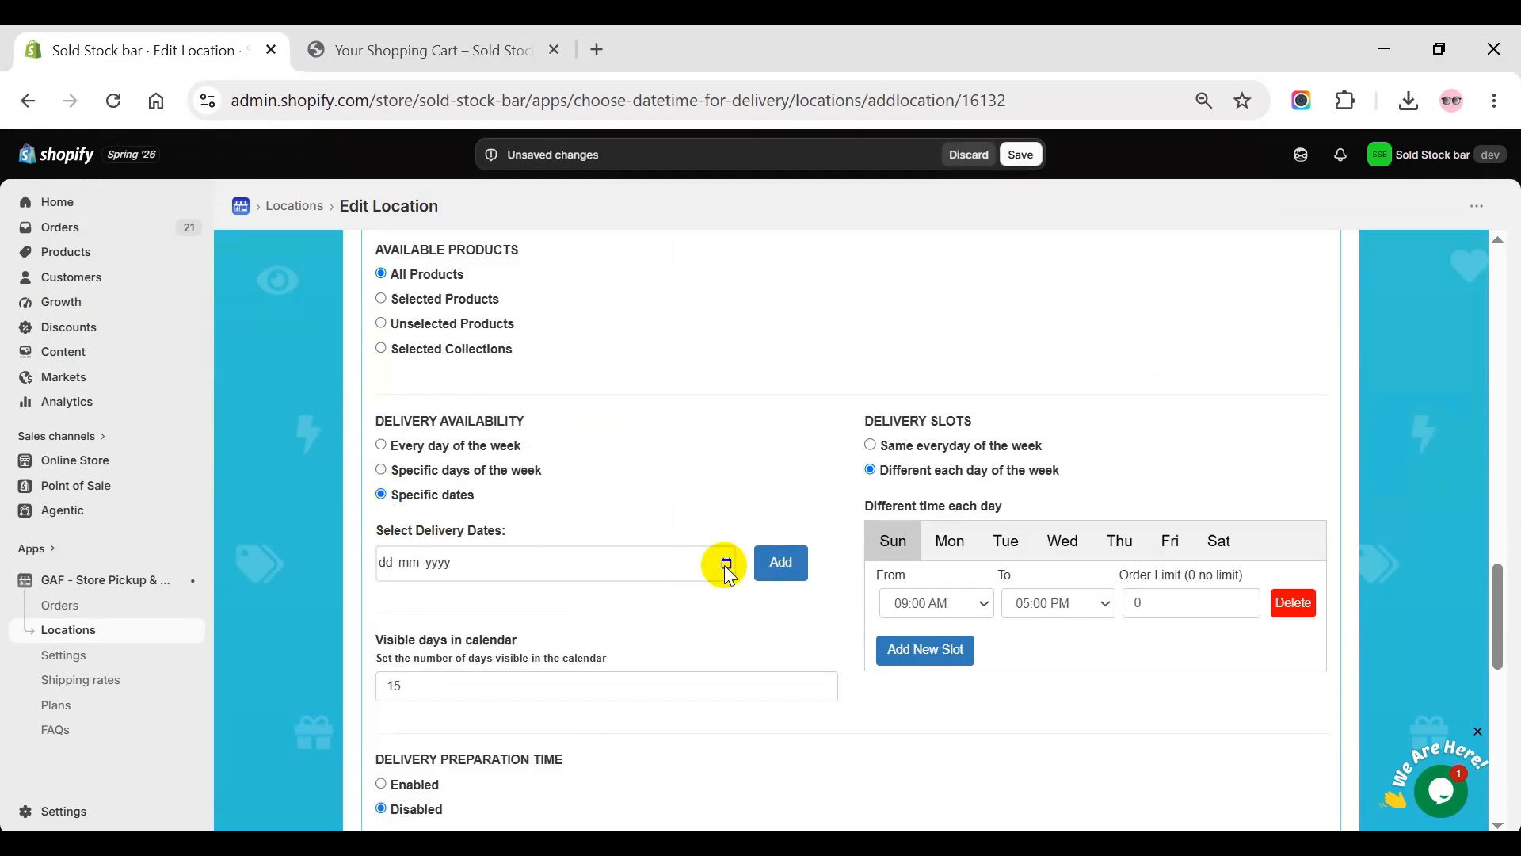
{"action": "scroll", "coordinate": [712, 493], "scroll_direction": "down", "scroll_amount": 2}
{"action": "left_click", "coordinate": [727, 445]}
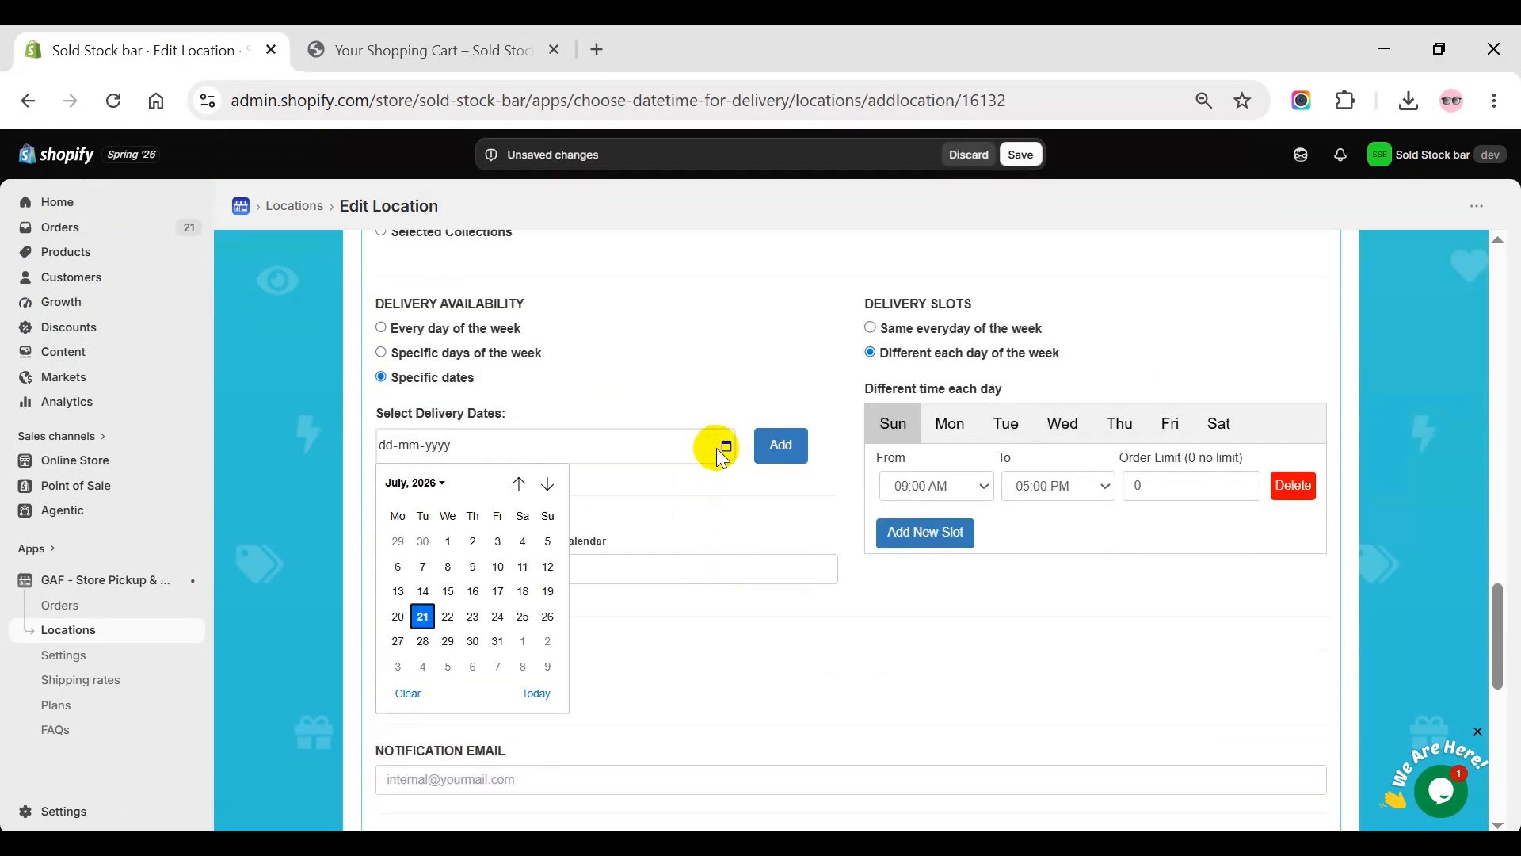
{"action": "left_click", "coordinate": [473, 616]}
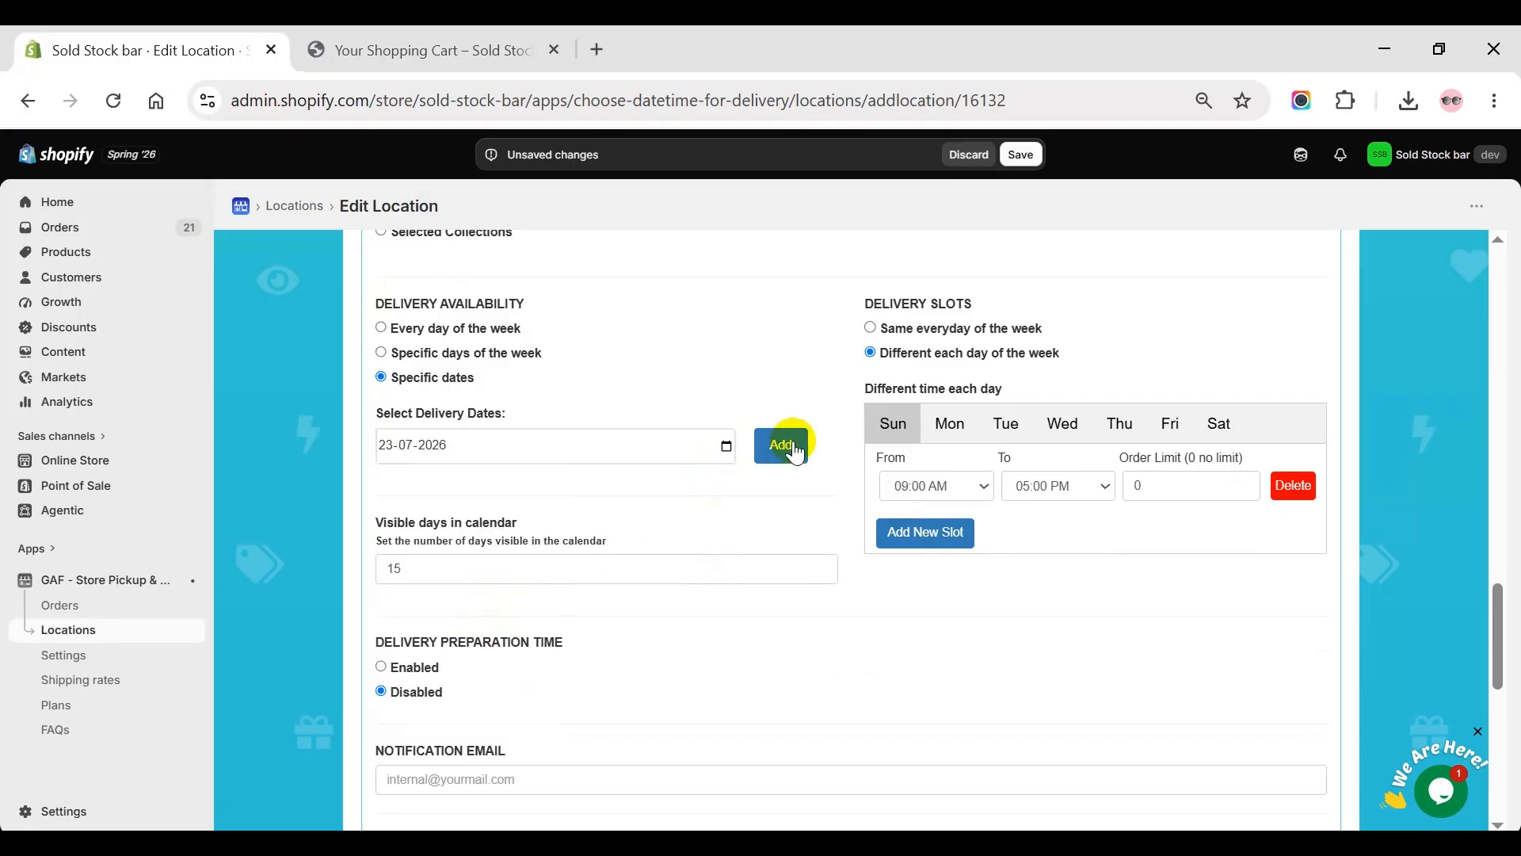
{"action": "left_click", "coordinate": [792, 448]}
Step: Add 25-07-2026 as another specific delivery date for the location and save the changes
{"action": "left_click", "coordinate": [727, 445]}
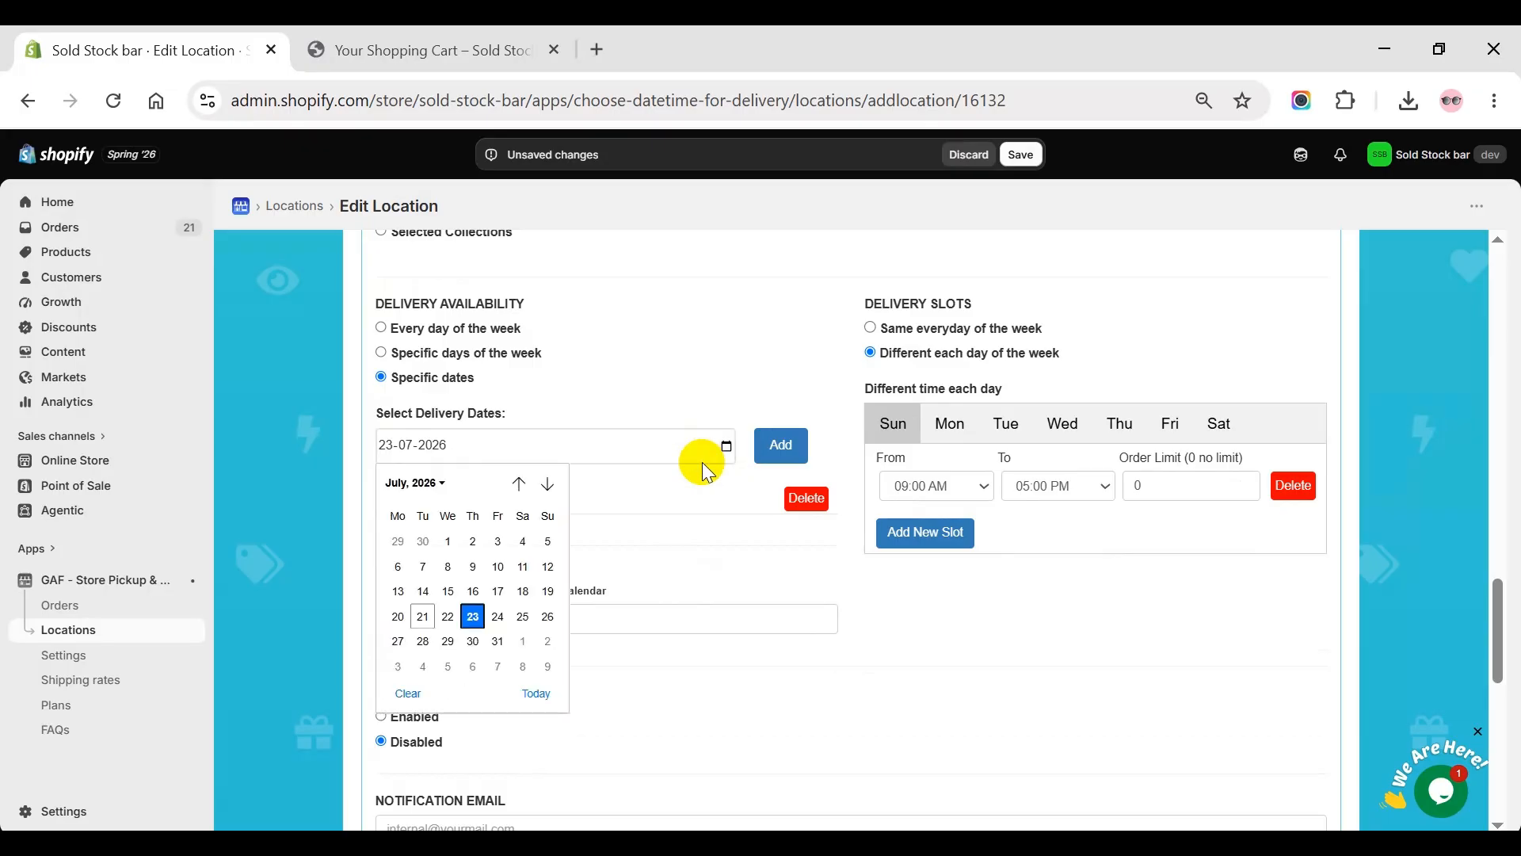
{"action": "left_click", "coordinate": [523, 617]}
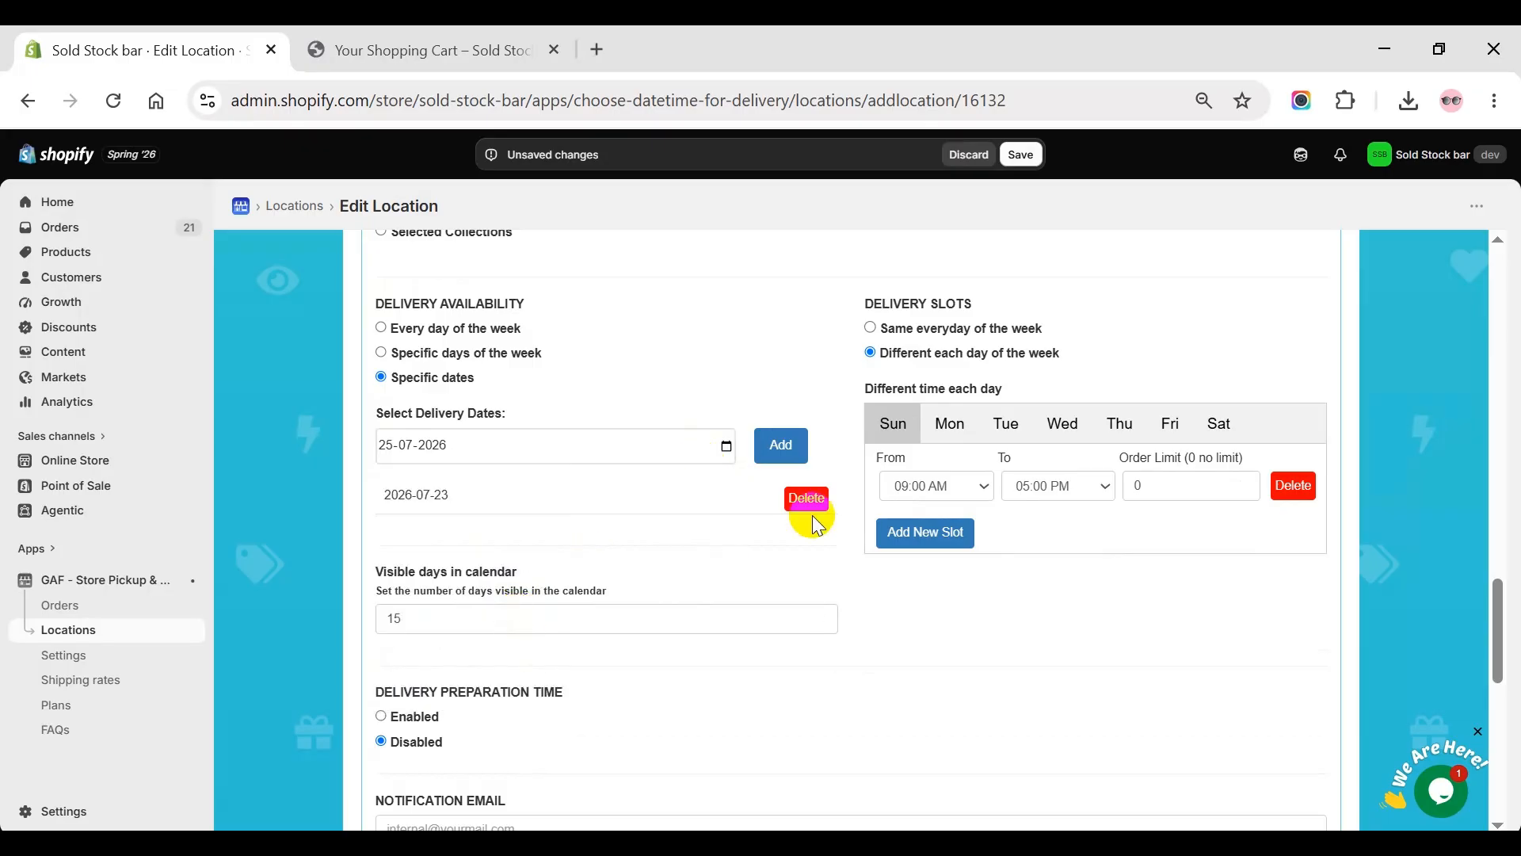
{"action": "left_click", "coordinate": [774, 455]}
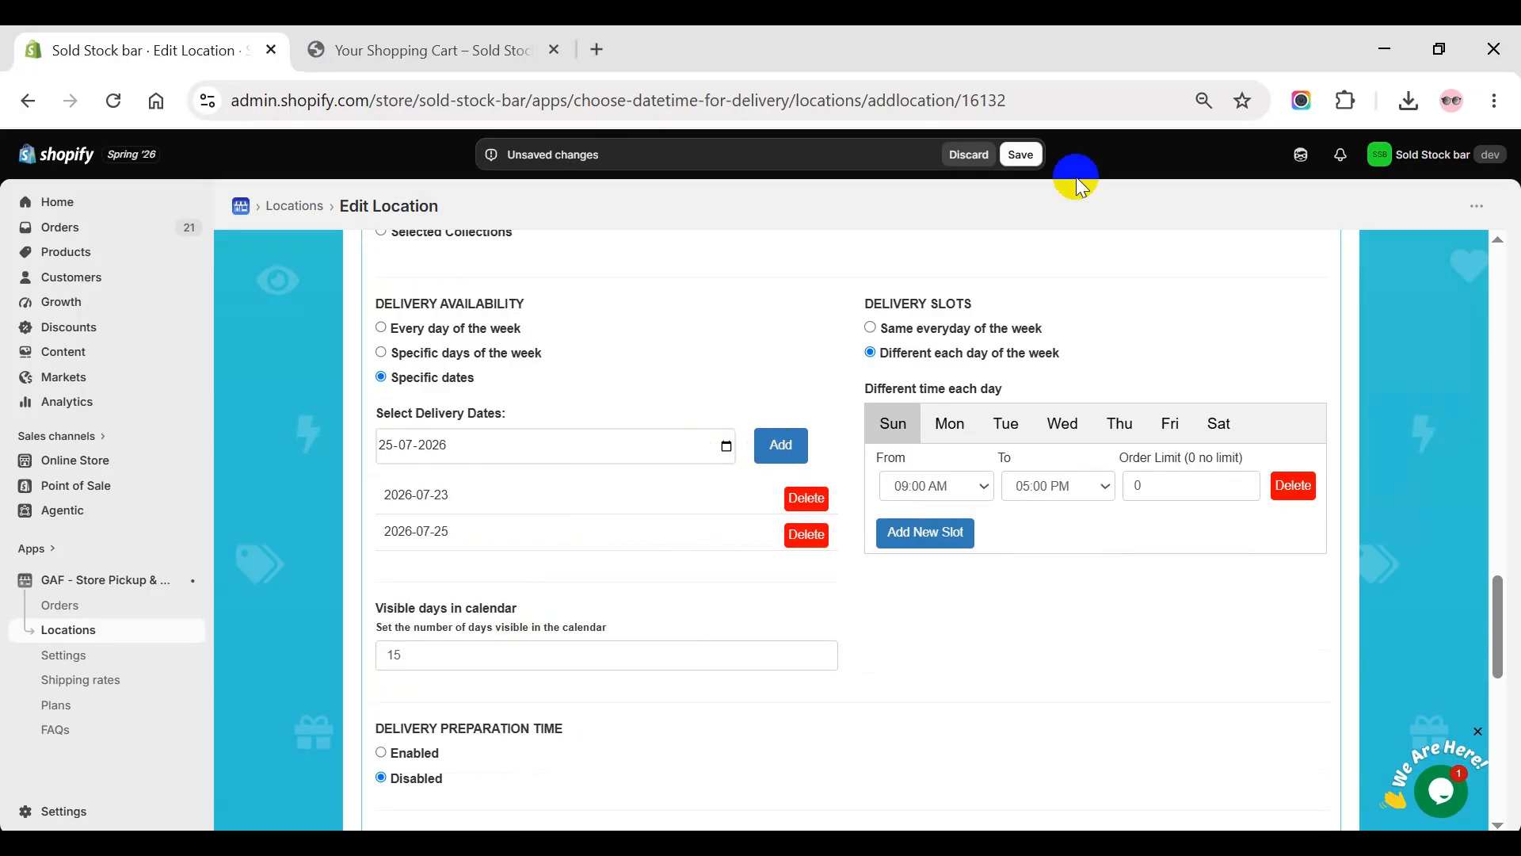
{"action": "left_click", "coordinate": [1024, 155]}
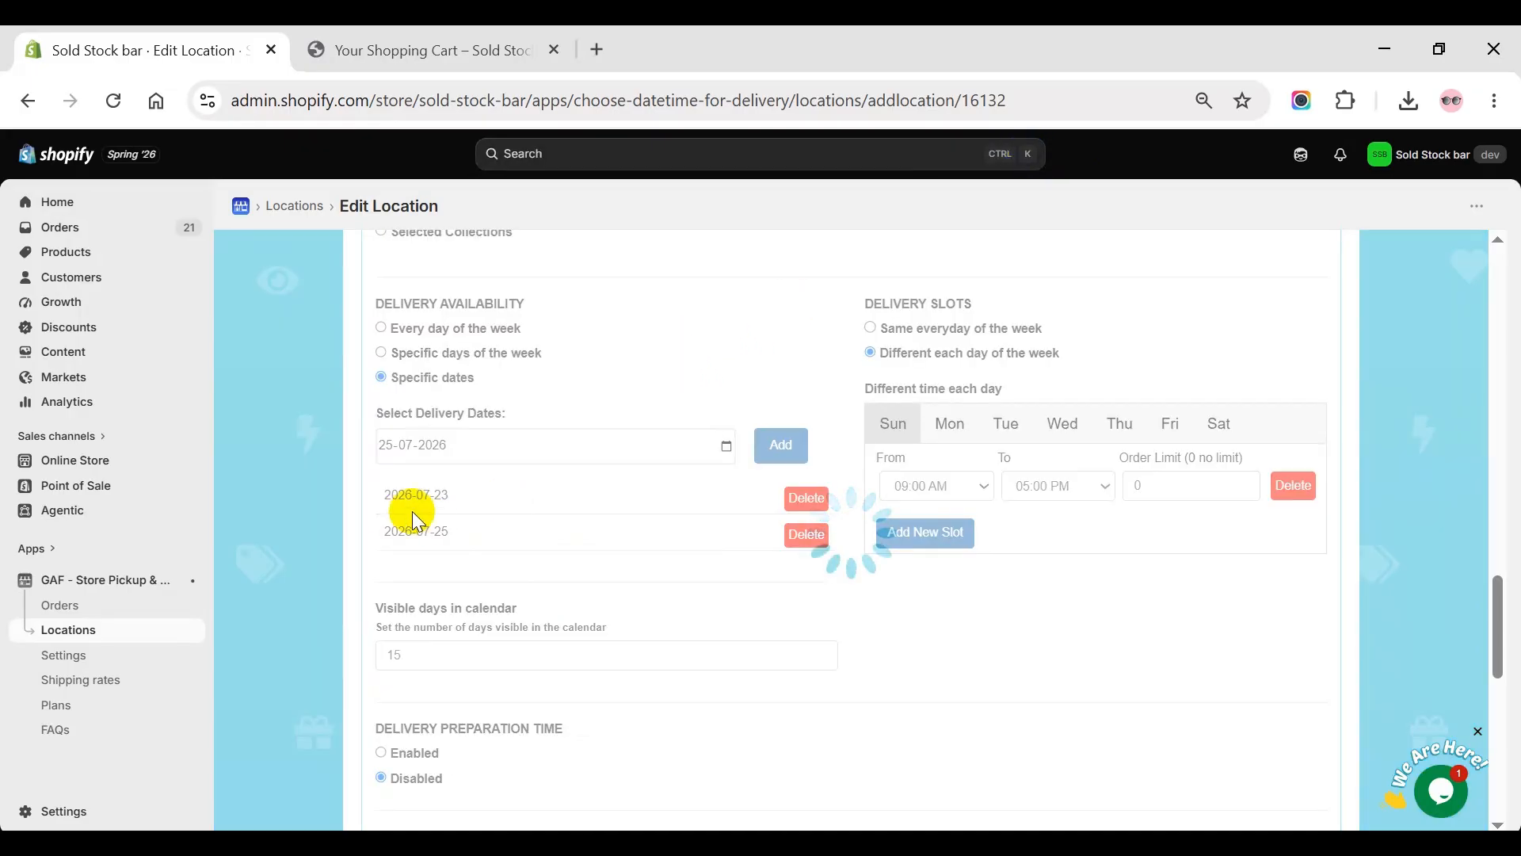
Step: Reload the storefront cart, choose Local Delivery, and check the calendar against the specific delivery dates 23 and 25 July 2026
{"action": "scroll", "coordinate": [436, 530], "scroll_direction": "down", "scroll_amount": 10}
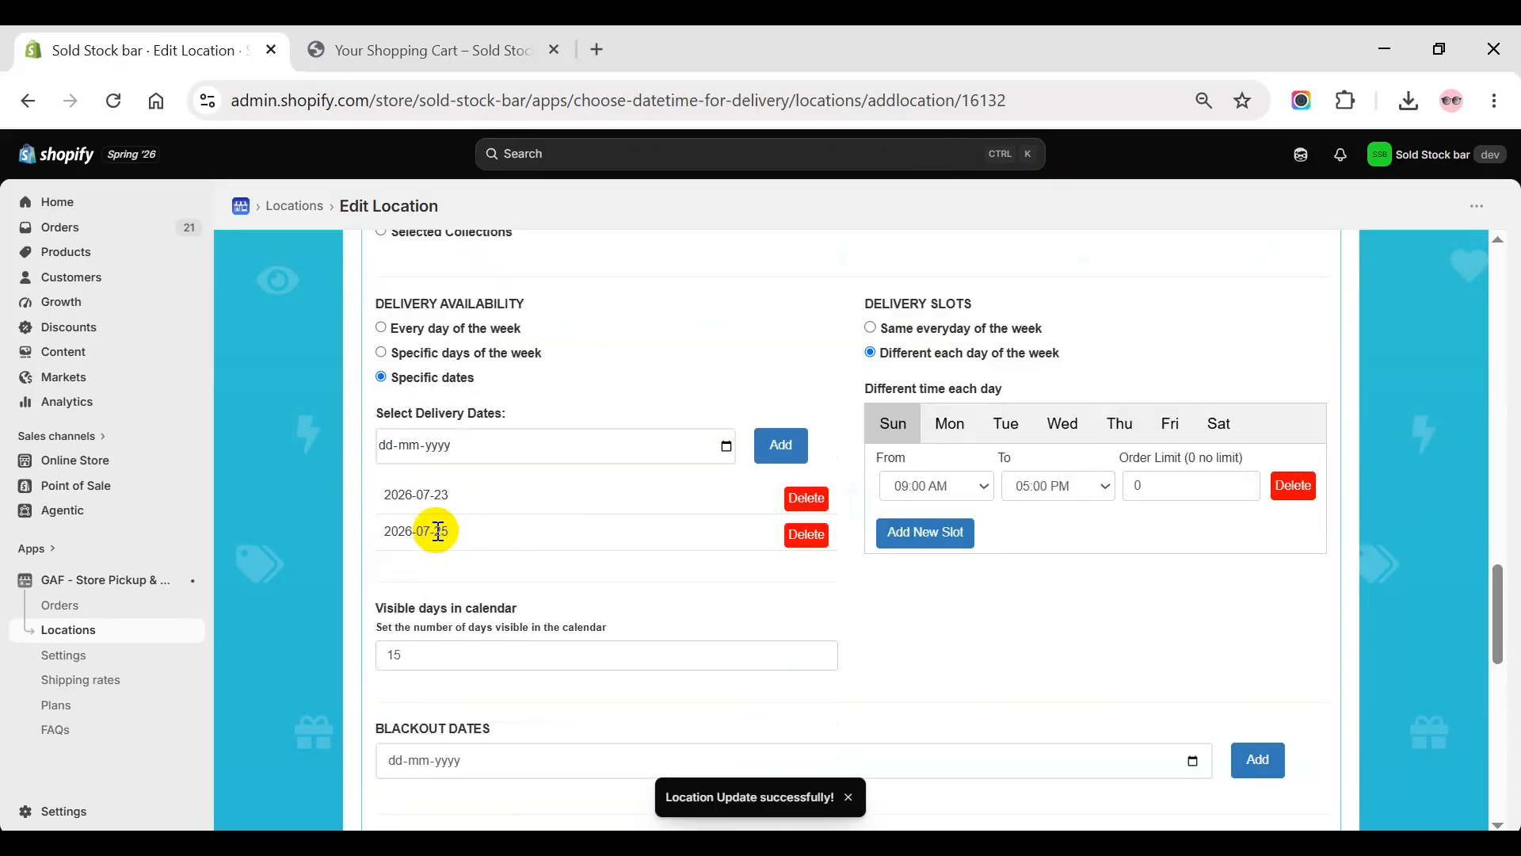
{"action": "left_click", "coordinate": [391, 49]}
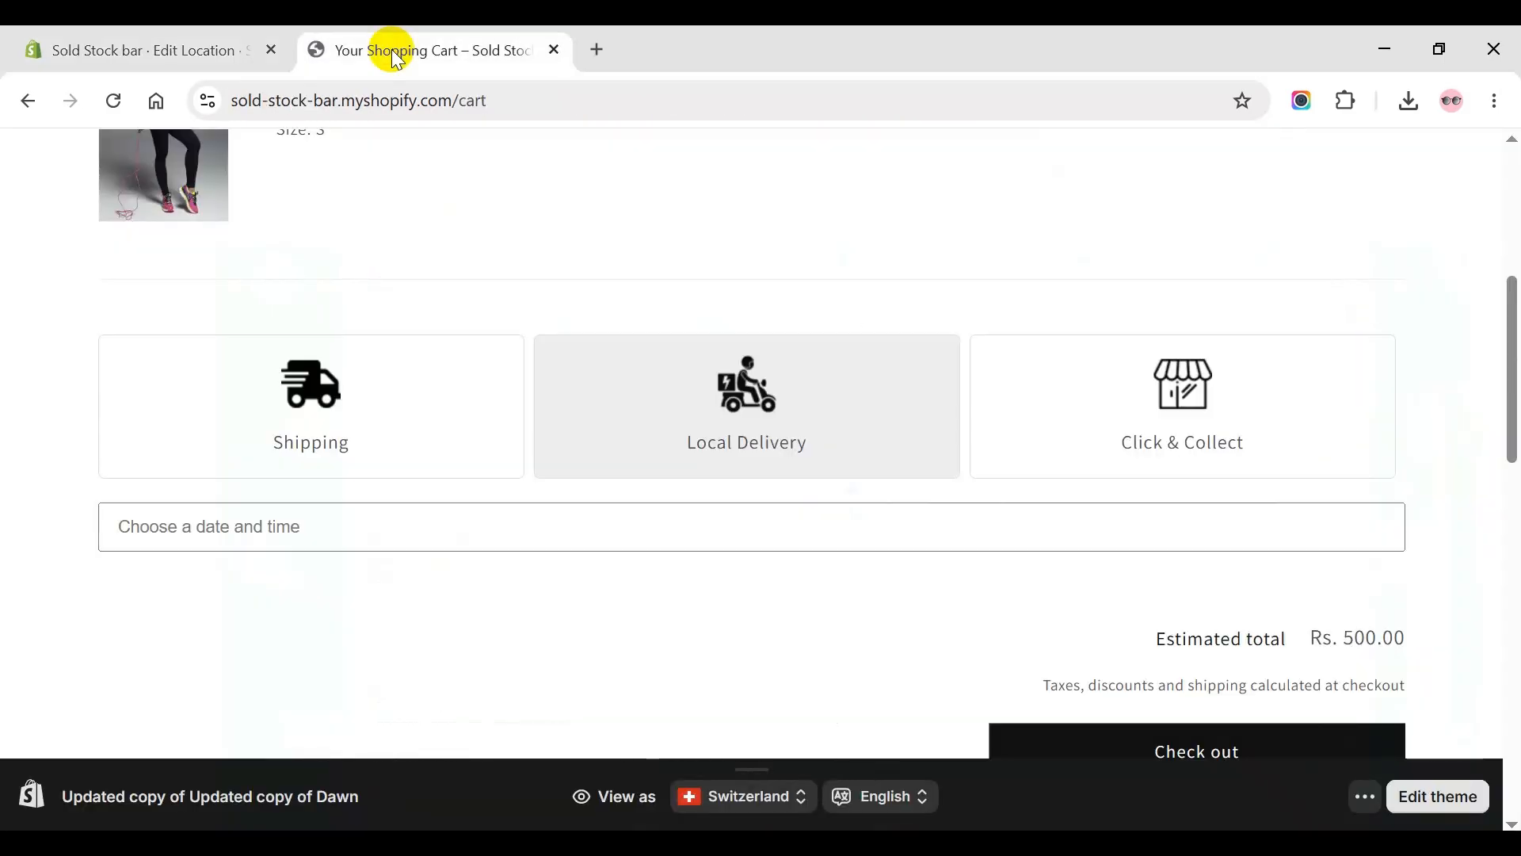
{"action": "left_click", "coordinate": [116, 100]}
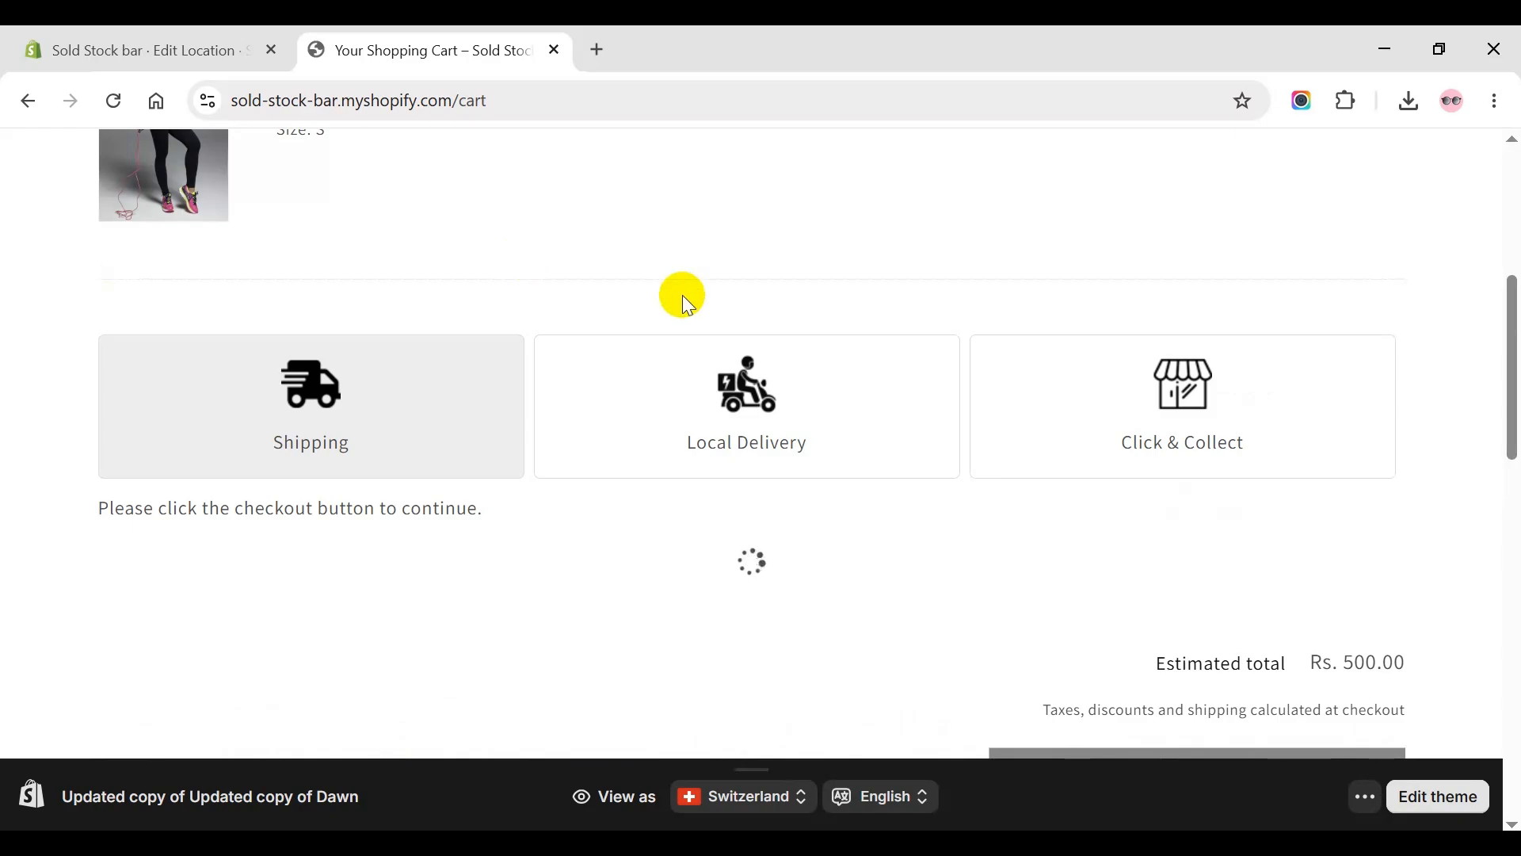
{"action": "left_click", "coordinate": [725, 428]}
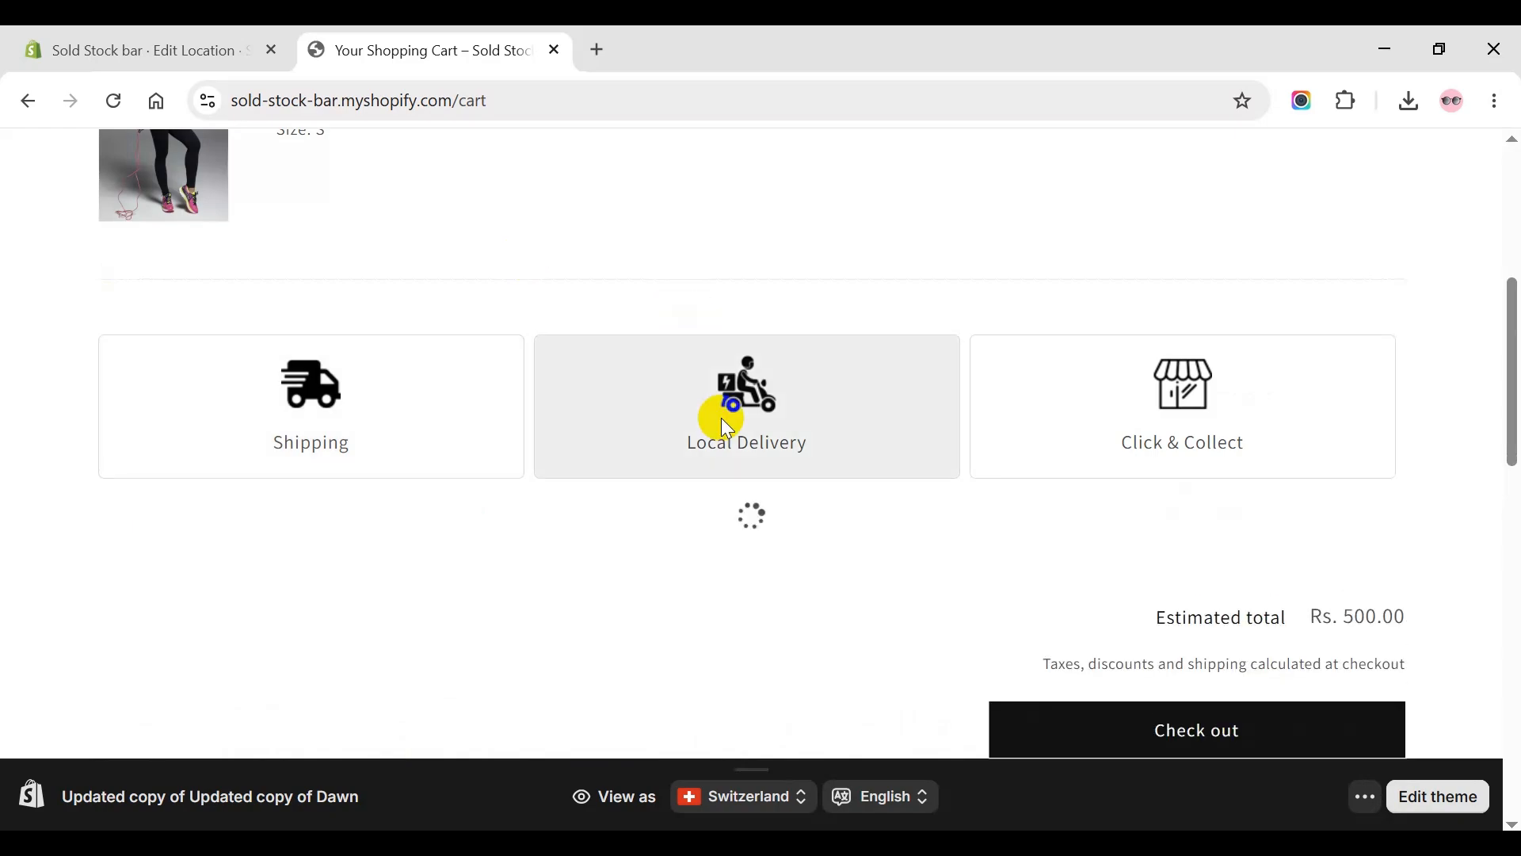
{"action": "left_click", "coordinate": [469, 538]}
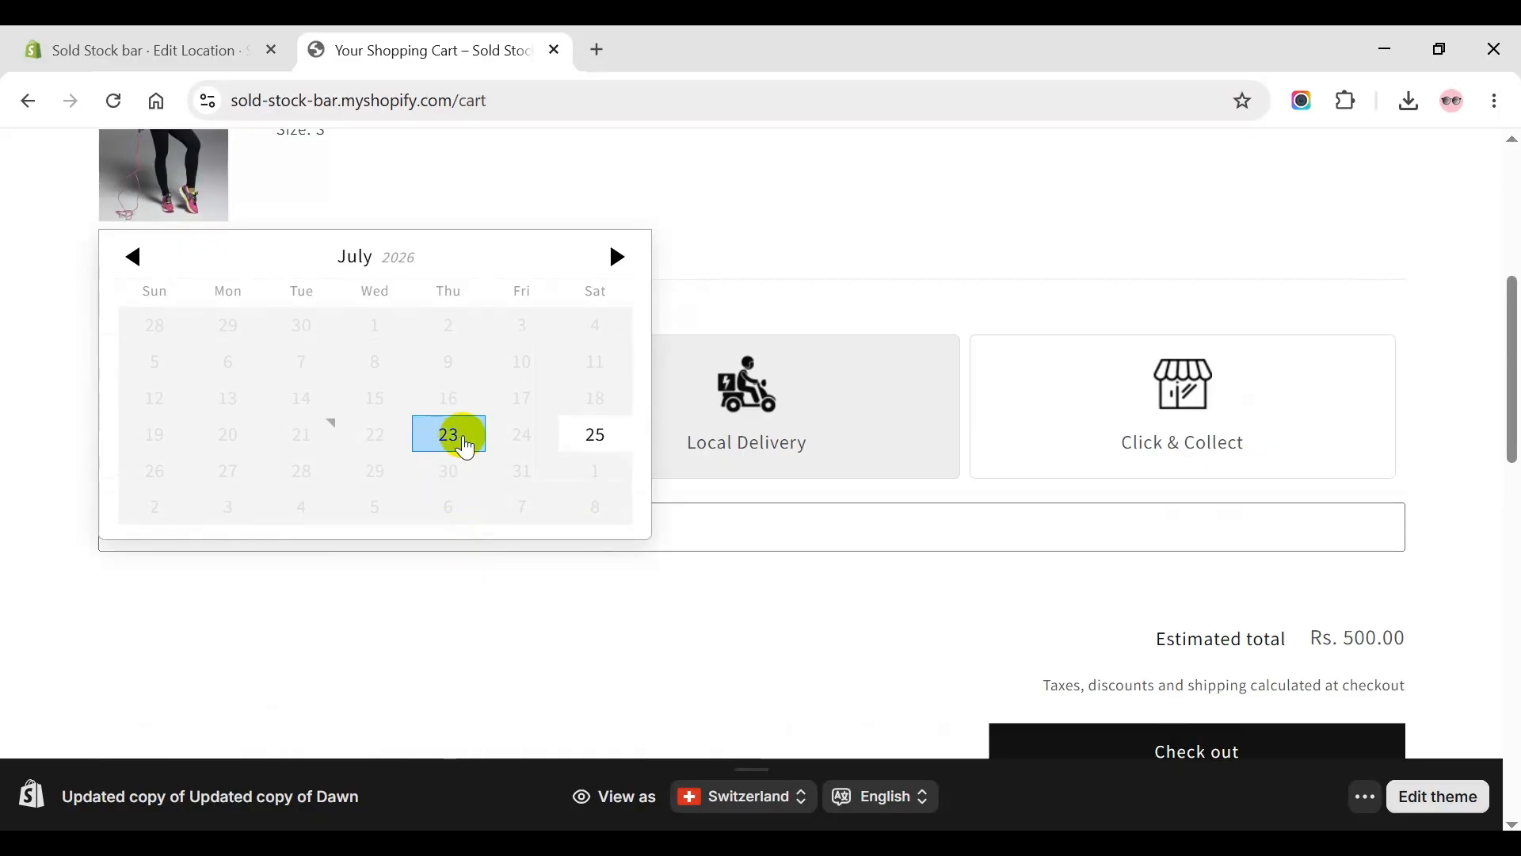
{"action": "left_click", "coordinate": [594, 439]}
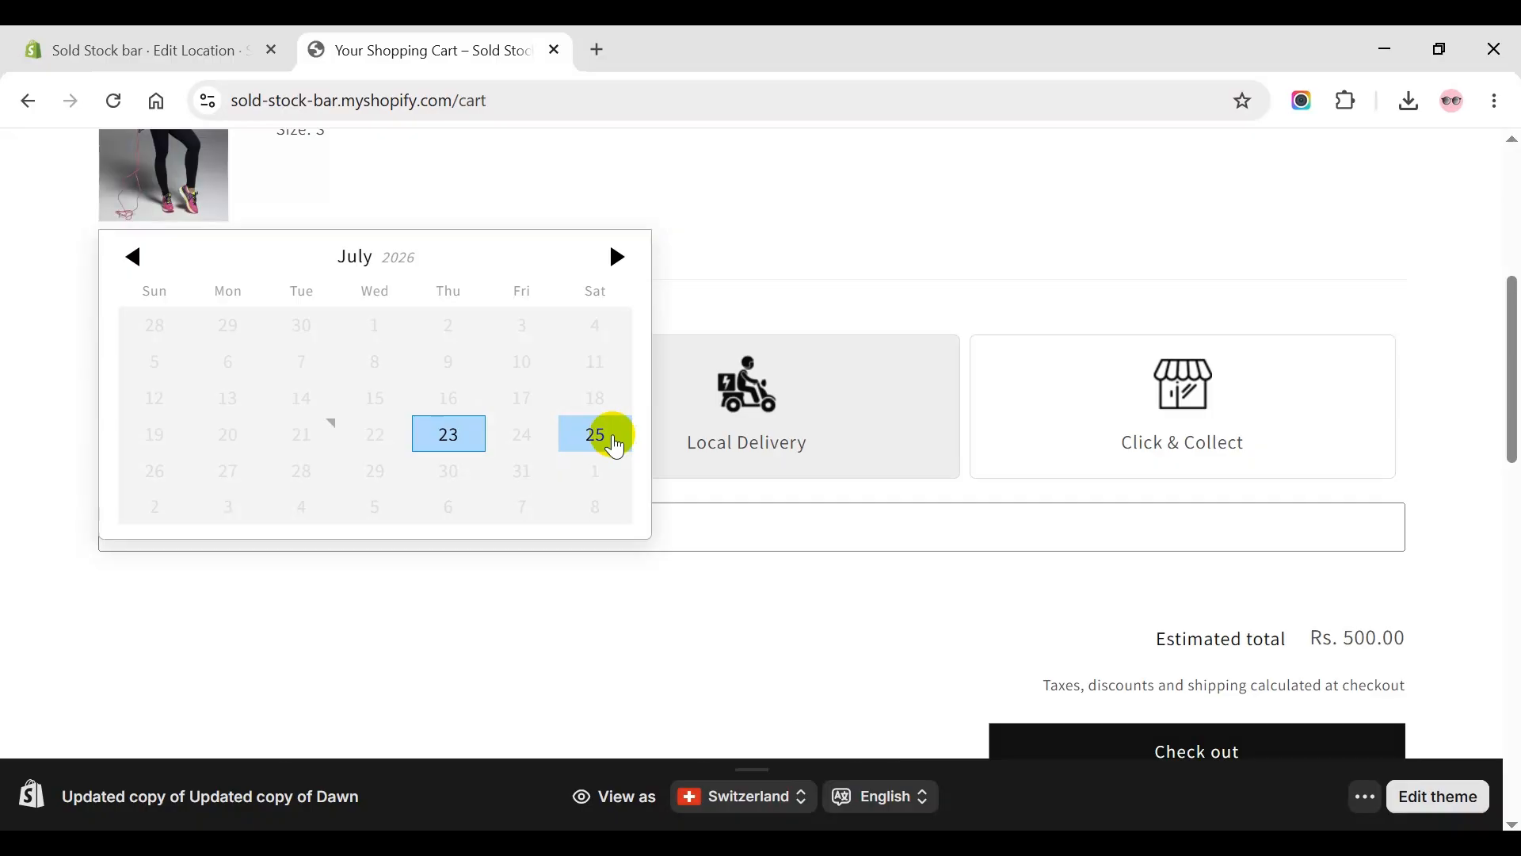
Step: Return to the location's settings and open the list of timezones in its advanced settings
{"action": "left_click", "coordinate": [204, 51]}
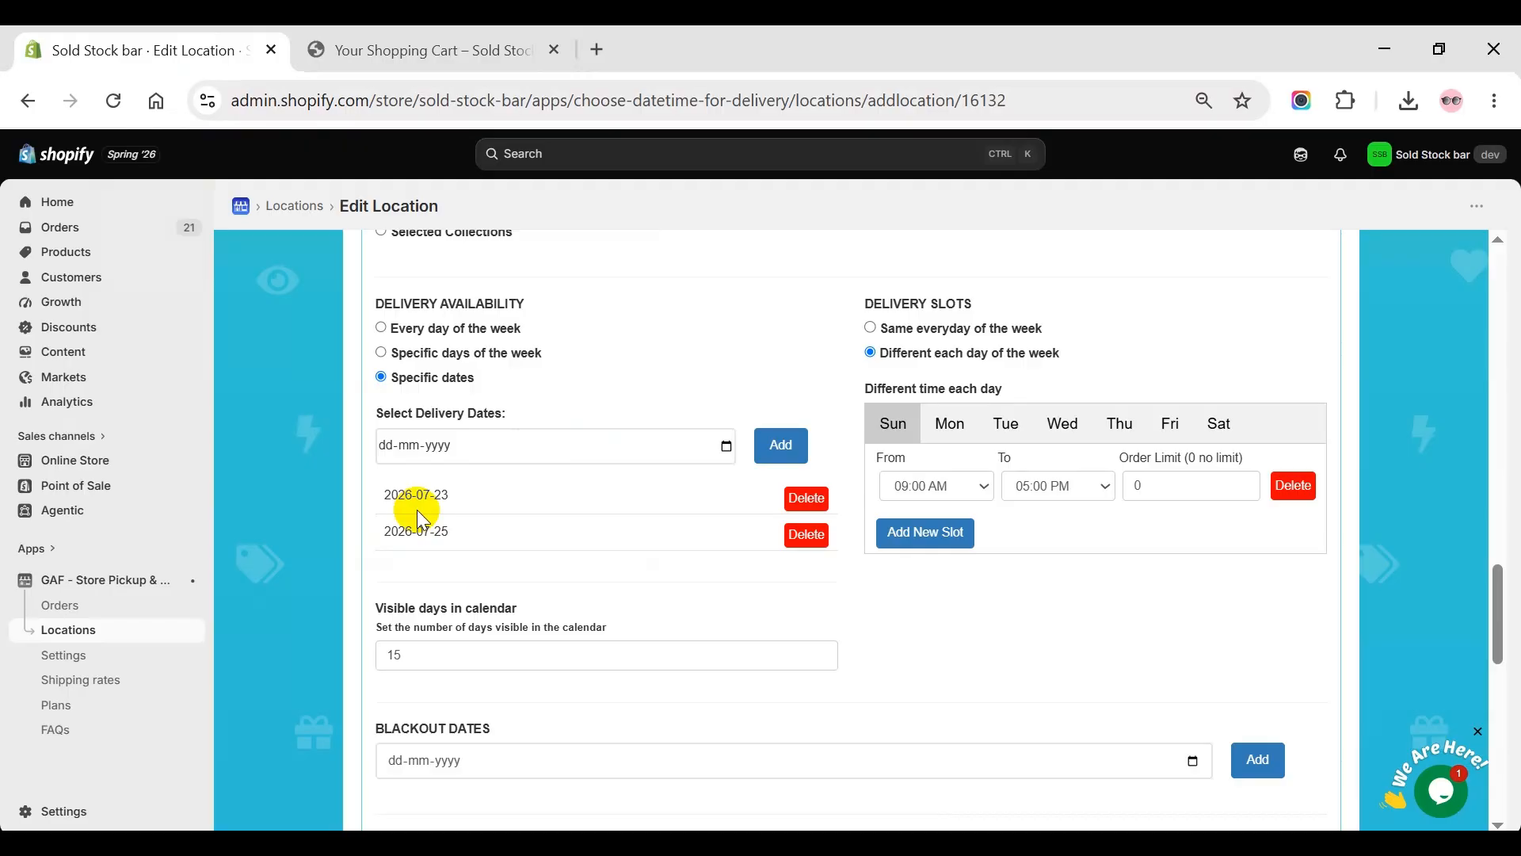
{"action": "scroll", "coordinate": [417, 510], "scroll_direction": "down", "scroll_amount": 10}
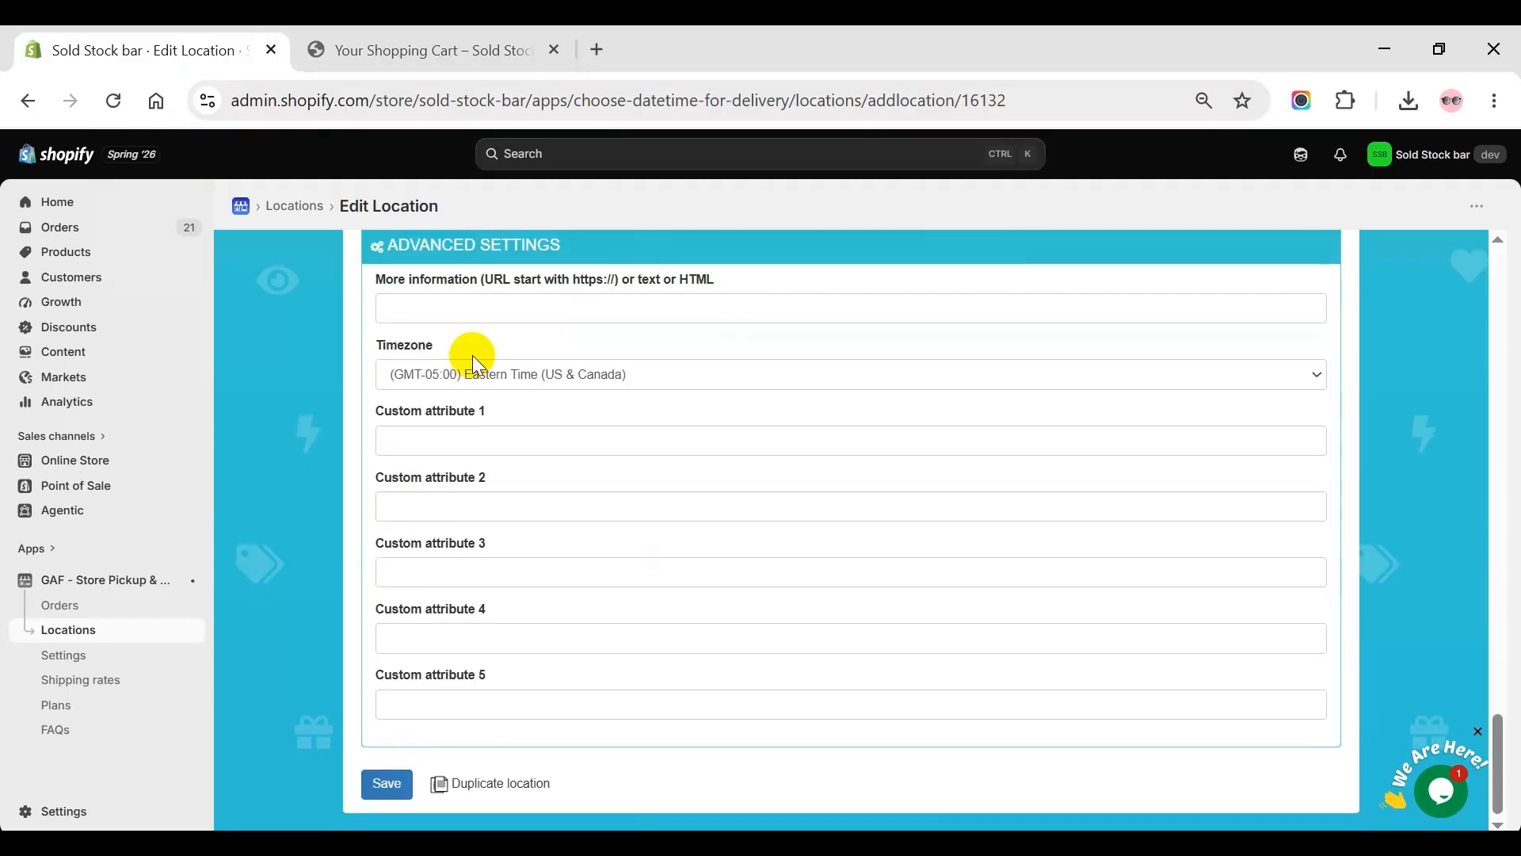
{"action": "left_click", "coordinate": [507, 376]}
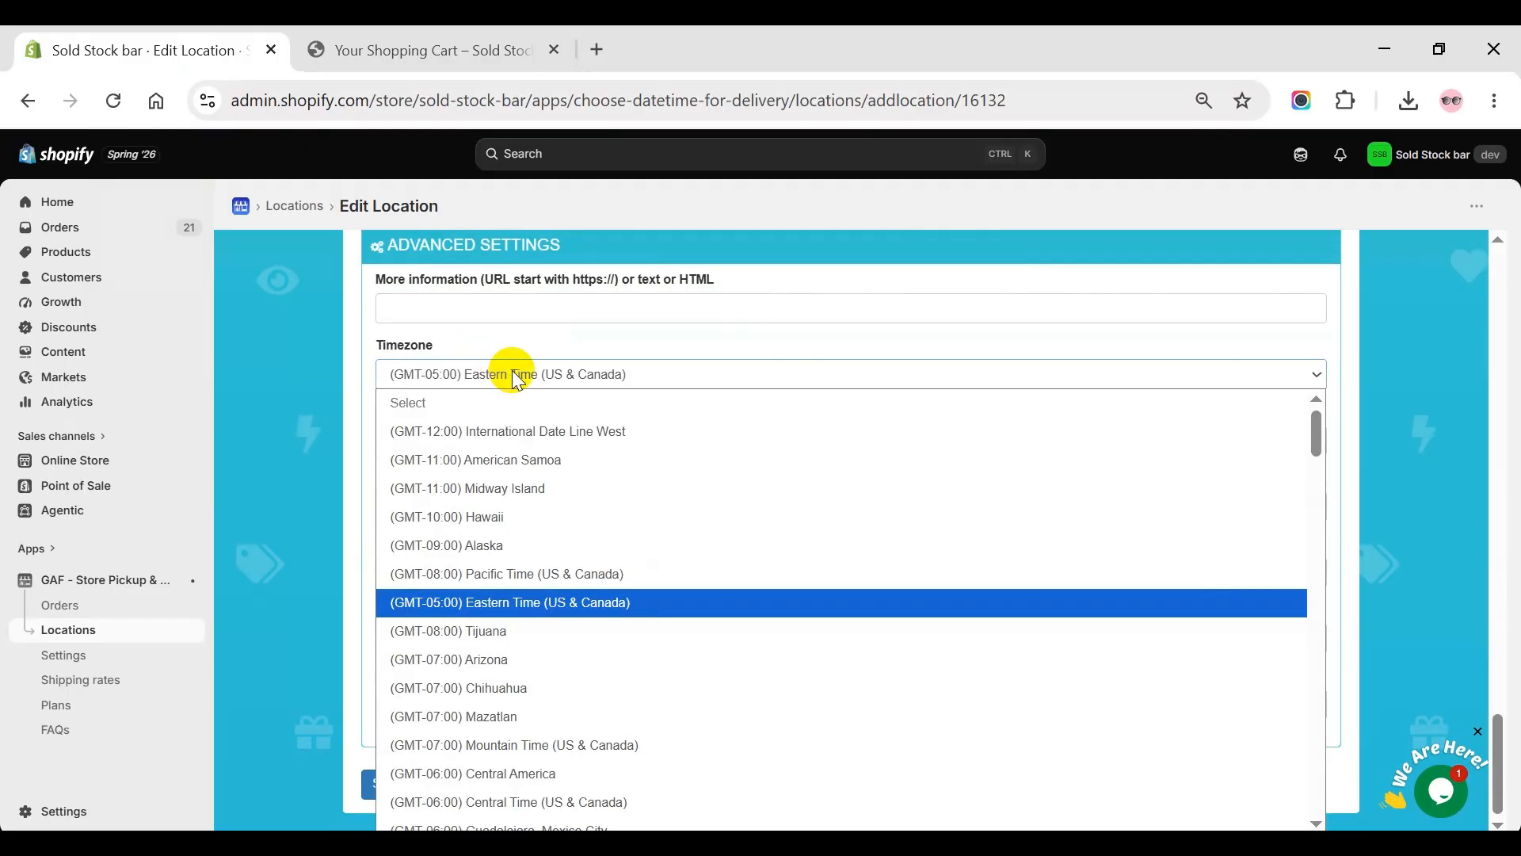